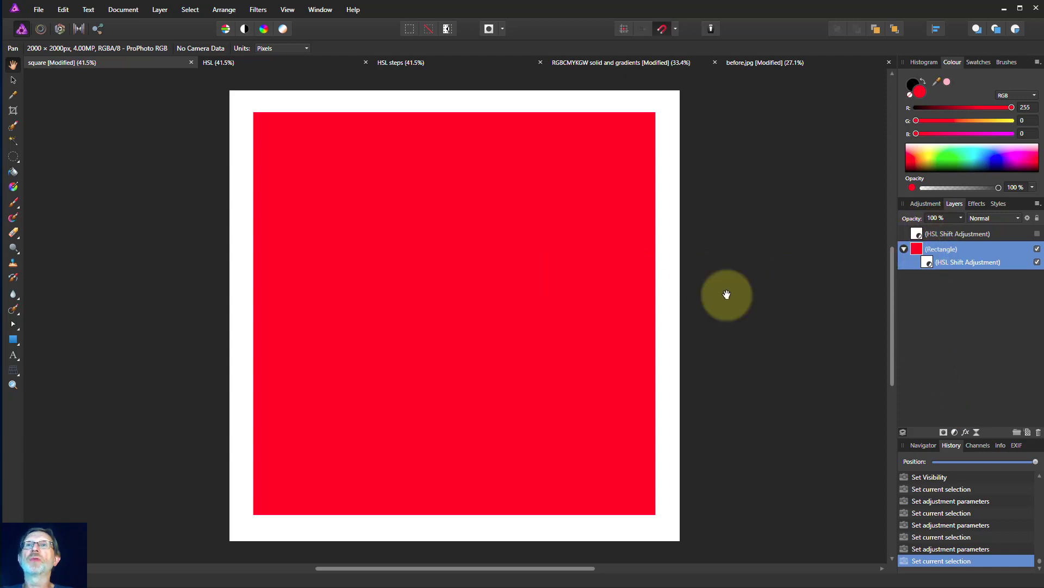
Step: Open the HSL adjustment nested in the rectangle and shift its hue through 47.6° to 105.6°
{"action": "left_click", "coordinate": [928, 260]}
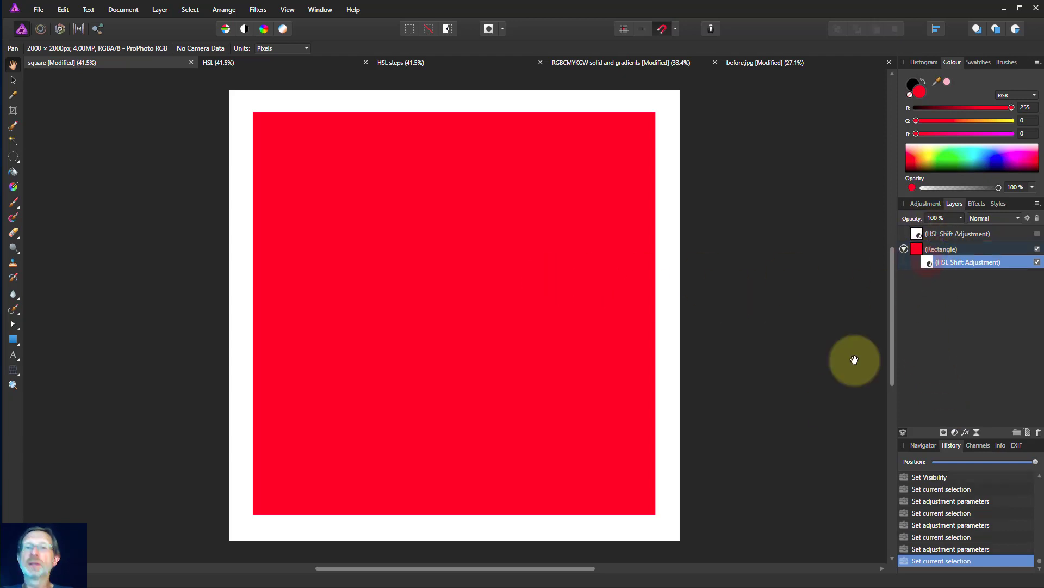
{"action": "left_click_drag", "start_coordinate": [611, 413], "coordinate": [405, 224]}
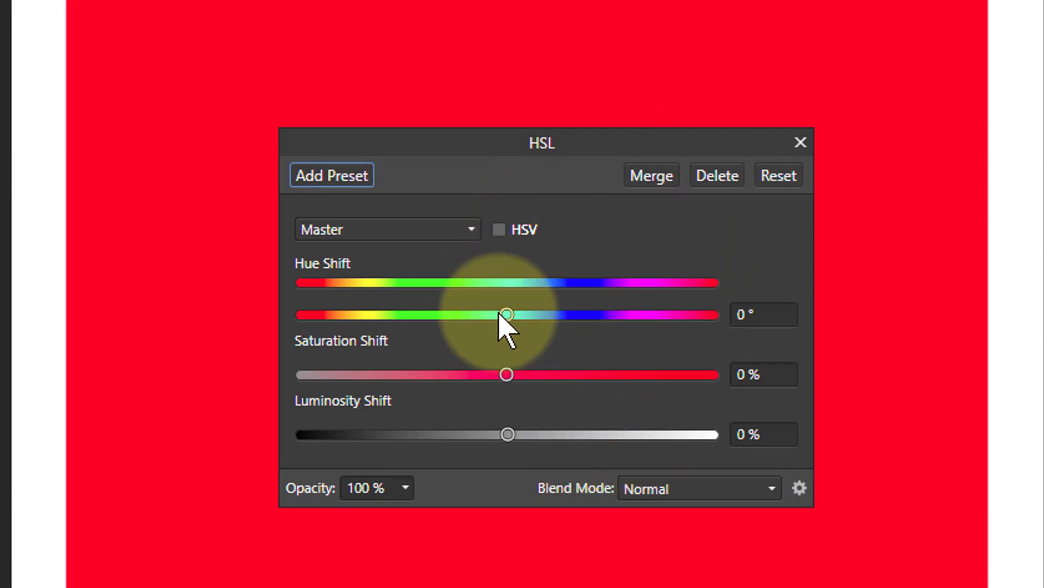
{"action": "mouse_move", "coordinate": [507, 315]}
{"action": "left_mouse_down"}
{"action": "mouse_move", "coordinate": [652, 317]}
{"action": "mouse_move", "coordinate": [349, 317]}
{"action": "mouse_move", "coordinate": [532, 316]}
{"action": "mouse_move", "coordinate": [494, 317]}
{"action": "mouse_move", "coordinate": [506, 316]}
{"action": "left_mouse_up"}
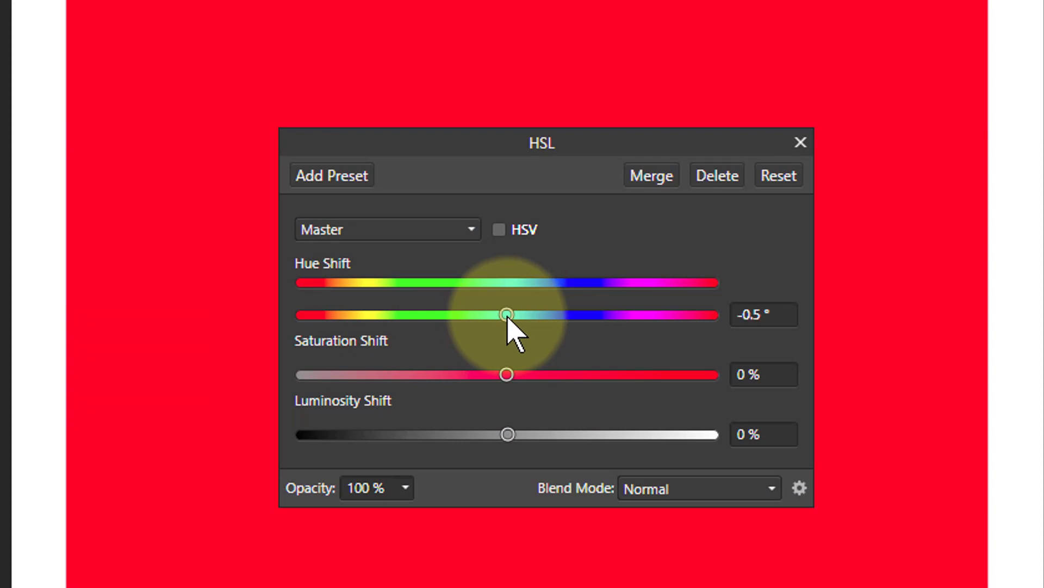
{"action": "left_click_drag", "start_coordinate": [507, 316], "coordinate": [562, 317]}
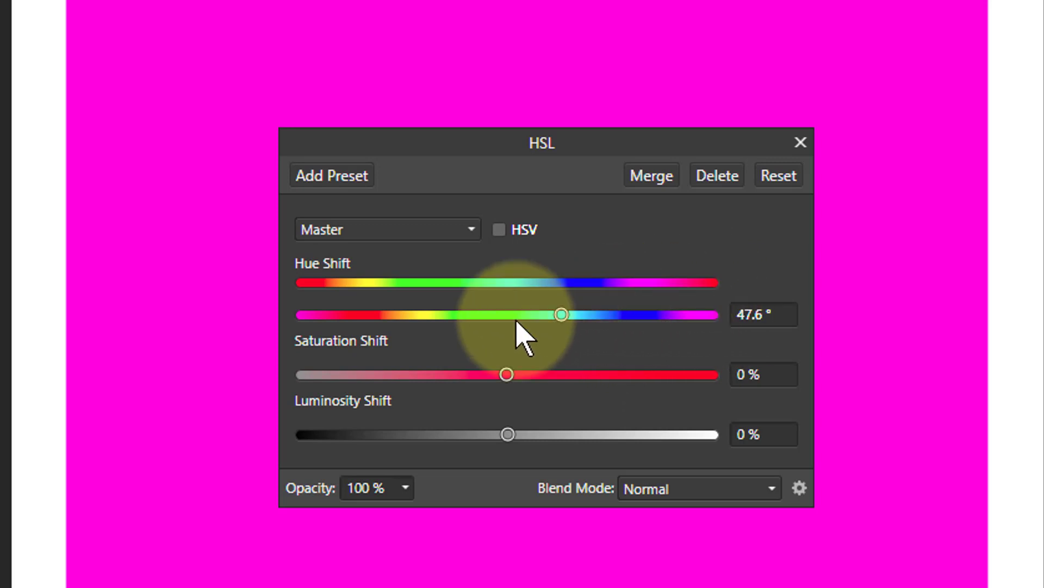
{"action": "left_click_drag", "start_coordinate": [564, 316], "coordinate": [628, 324]}
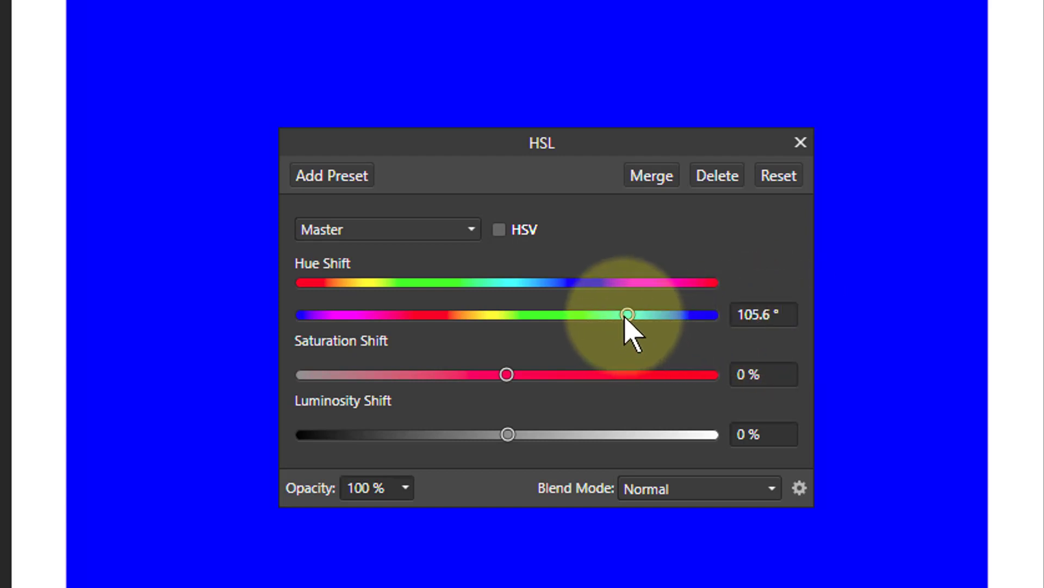
Step: Set the hue shift of the rectangle's HSL adjustment back to 0°
{"action": "left_click", "coordinate": [761, 315]}
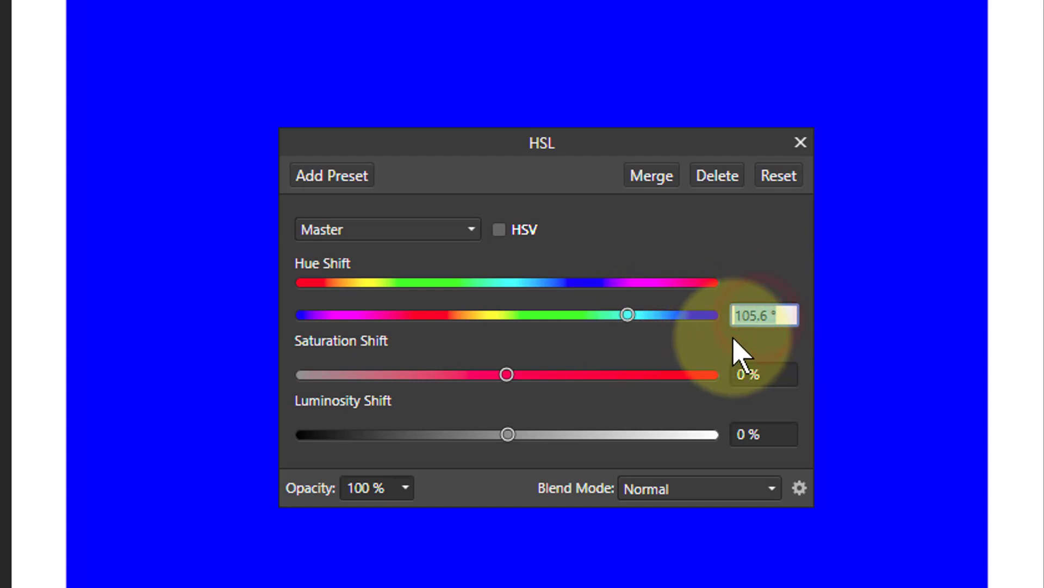
{"action": "type", "text": "0"}
{"action": "key", "text": "Return"}
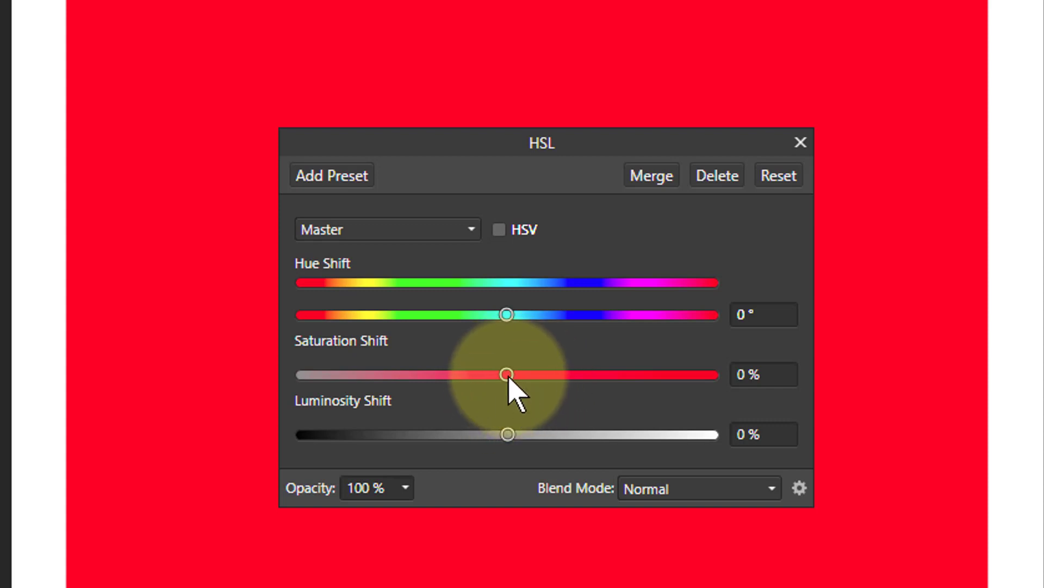
Step: Lower the rectangle's saturation shift to -100%, try changing the hue, and set the hue shift back to 0°
{"action": "left_click_drag", "start_coordinate": [506, 374], "coordinate": [290, 376]}
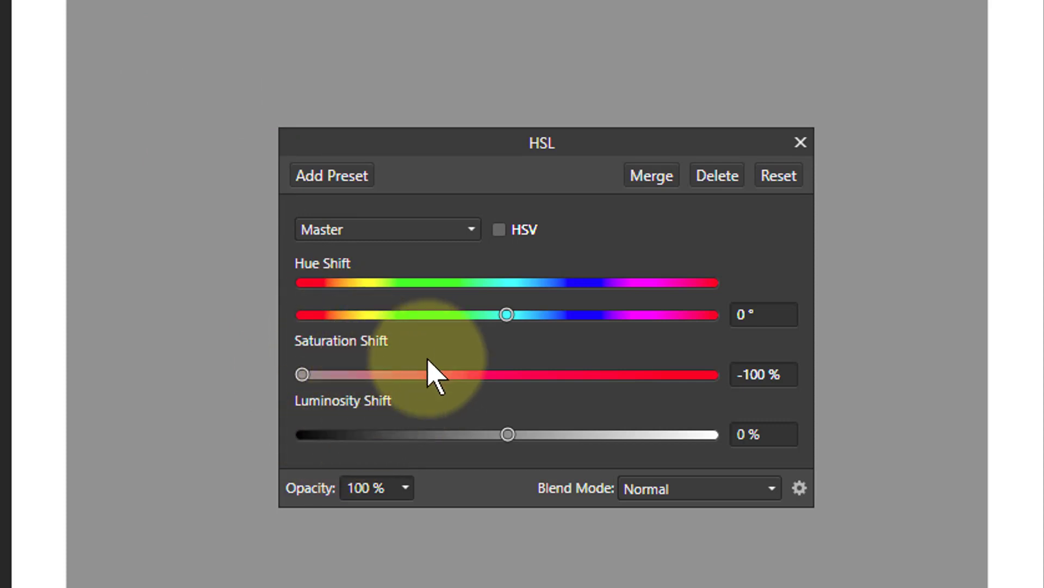
{"action": "left_click_drag", "start_coordinate": [506, 315], "coordinate": [502, 337]}
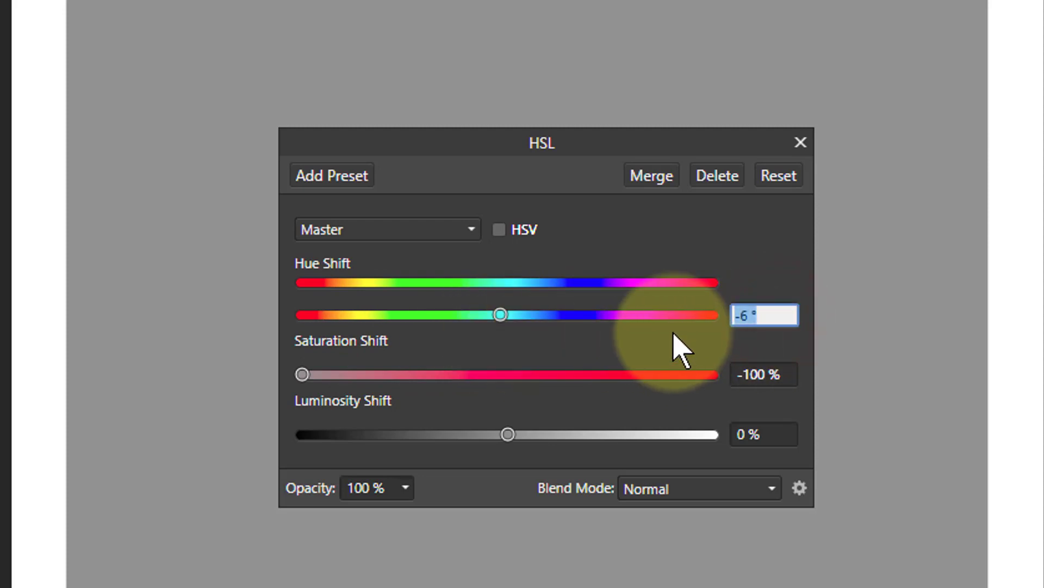
{"action": "key", "text": "Return"}
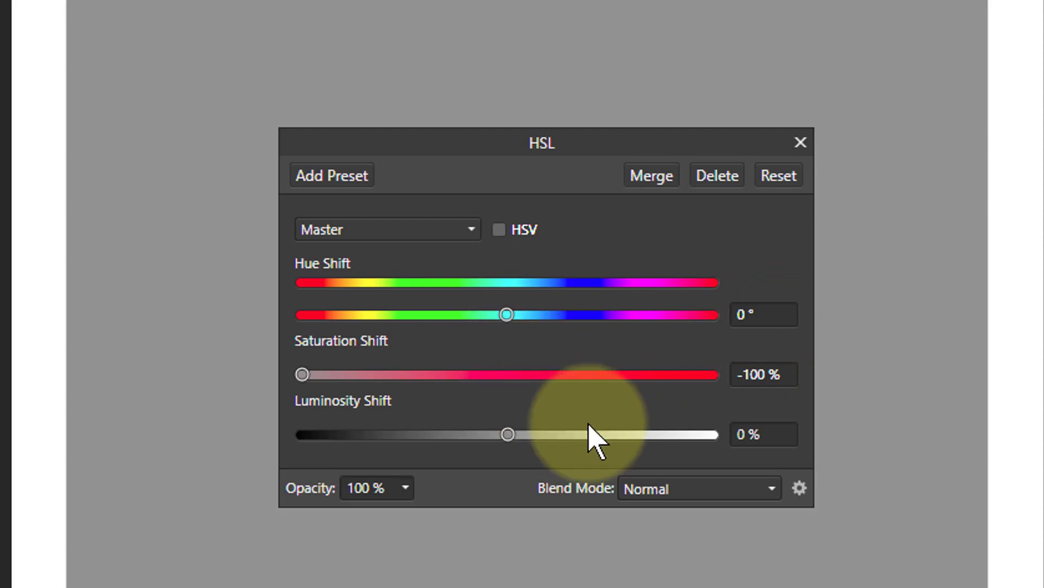
Step: Bring the rectangle's saturation shift back to 0% and lower it to -72%
{"action": "left_click_drag", "start_coordinate": [305, 377], "coordinate": [507, 382]}
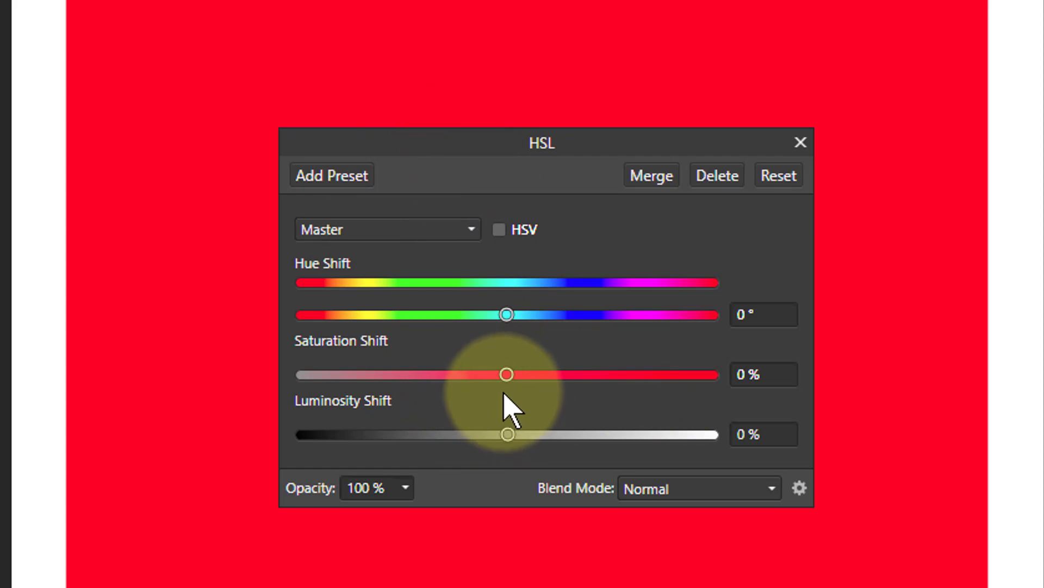
{"action": "left_click_drag", "start_coordinate": [515, 373], "coordinate": [360, 384]}
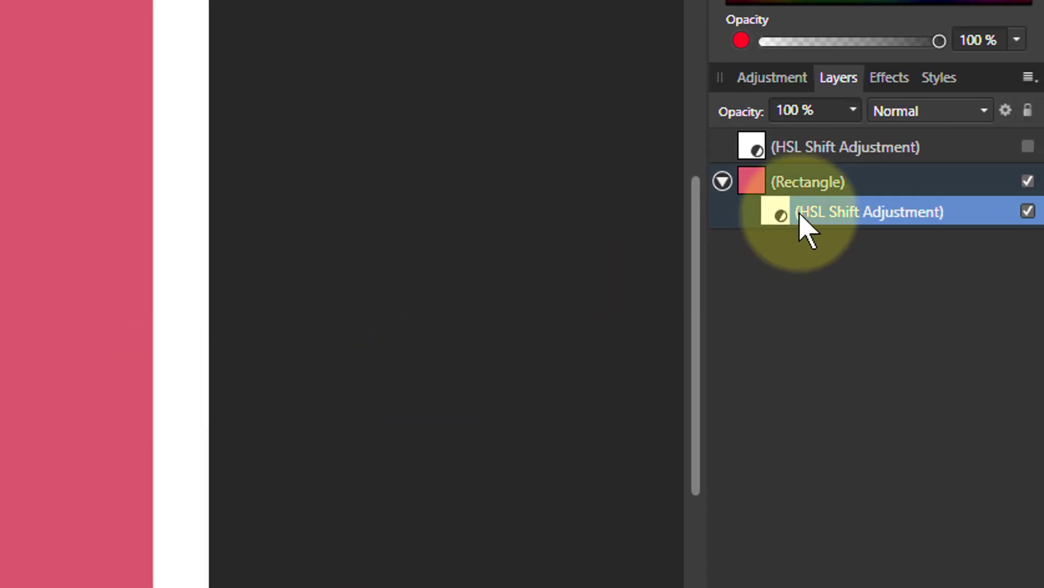
Step: Turn on the separate HSL adjustment above the rectangle and raise its saturation shift to 3%
{"action": "left_click_drag", "start_coordinate": [870, 161], "coordinate": [849, 162]}
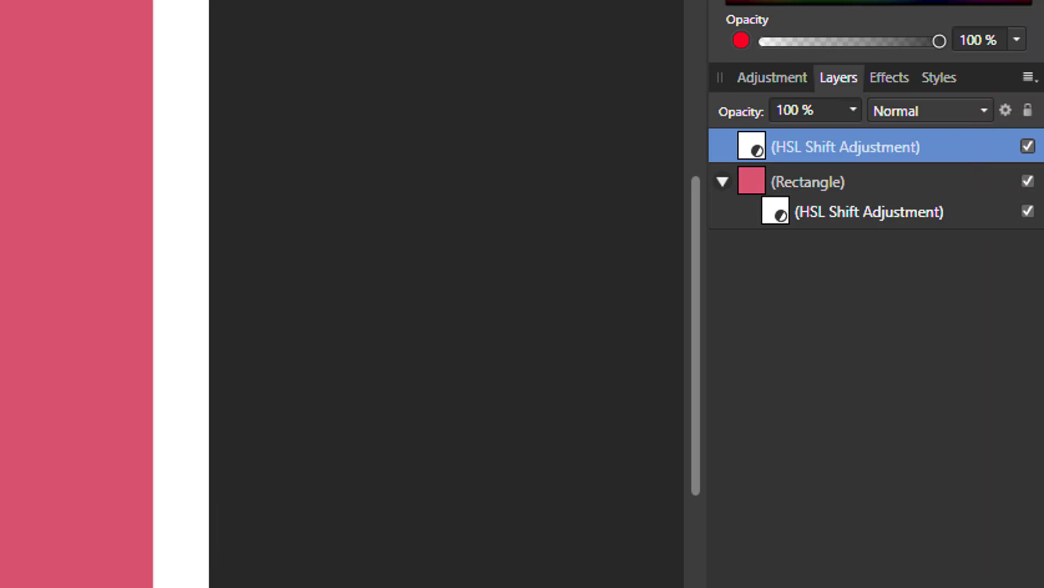
{"action": "double_click", "coordinate": [745, 145]}
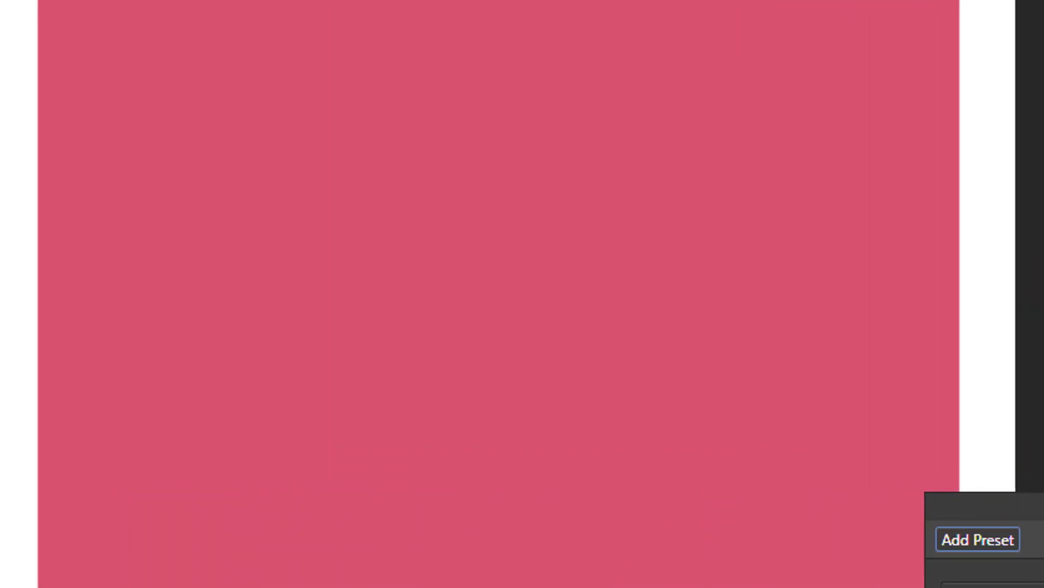
{"action": "left_click_drag", "start_coordinate": [1033, 506], "coordinate": [416, 196]}
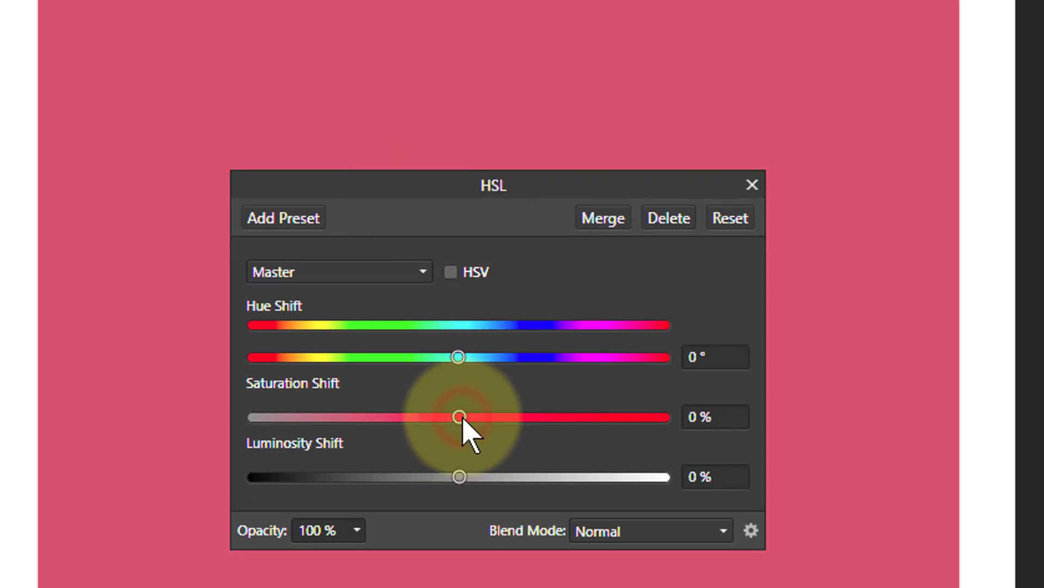
{"action": "mouse_move", "coordinate": [465, 419]}
{"action": "left_mouse_down"}
{"action": "mouse_move", "coordinate": [639, 424]}
{"action": "mouse_move", "coordinate": [676, 440]}
{"action": "mouse_move", "coordinate": [530, 423]}
{"action": "mouse_move", "coordinate": [261, 426]}
{"action": "mouse_move", "coordinate": [499, 424]}
{"action": "mouse_move", "coordinate": [434, 419]}
{"action": "mouse_move", "coordinate": [466, 419]}
{"action": "left_mouse_up"}
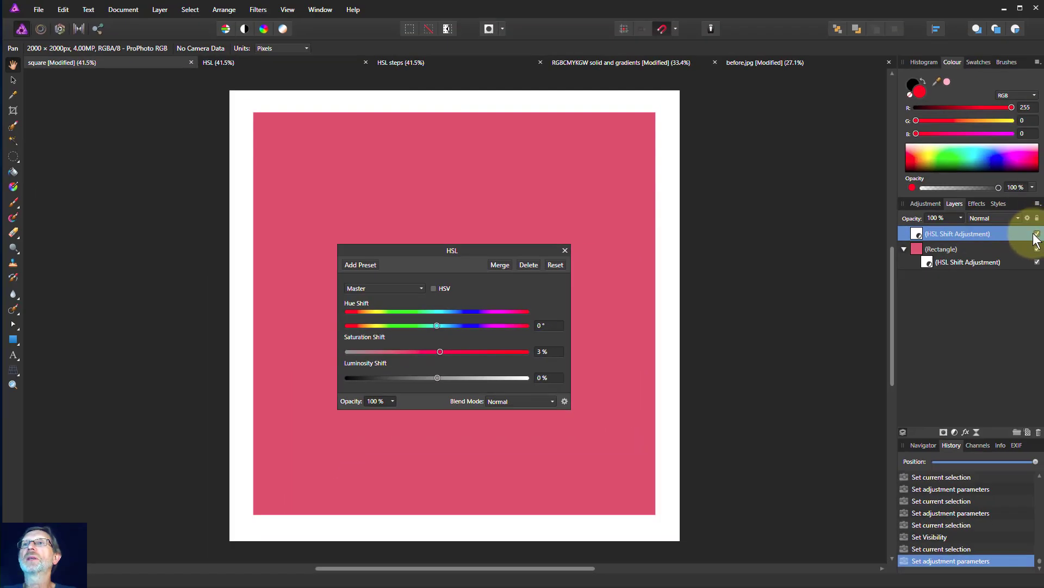
Step: Hide the upper HSL adjustment and set the saturation shift of the rectangle's nested HSL adjustment to 0%
{"action": "left_click", "coordinate": [1038, 234]}
{"action": "left_click", "coordinate": [980, 264]}
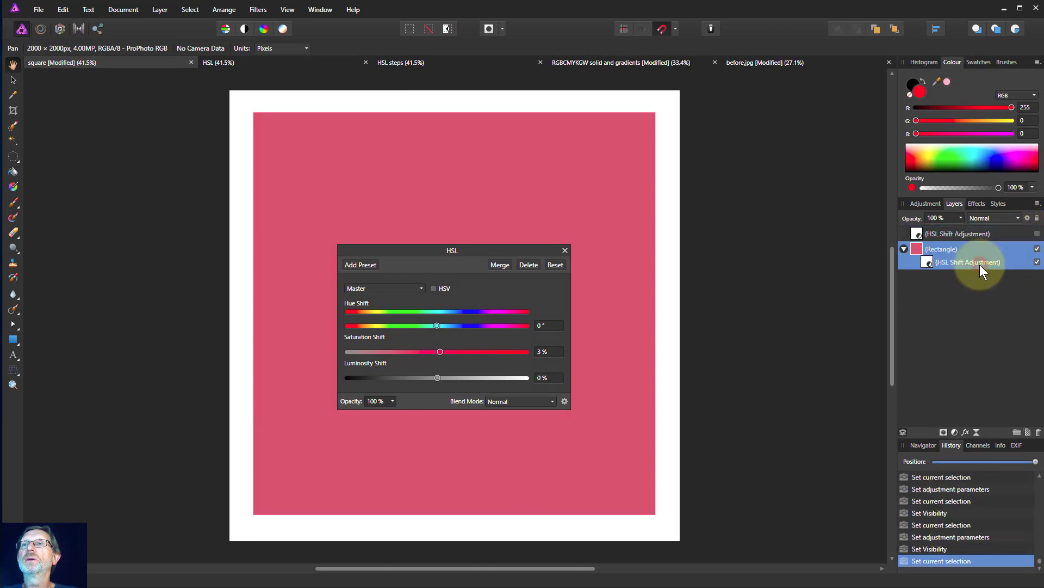
{"action": "double_click", "coordinate": [926, 262]}
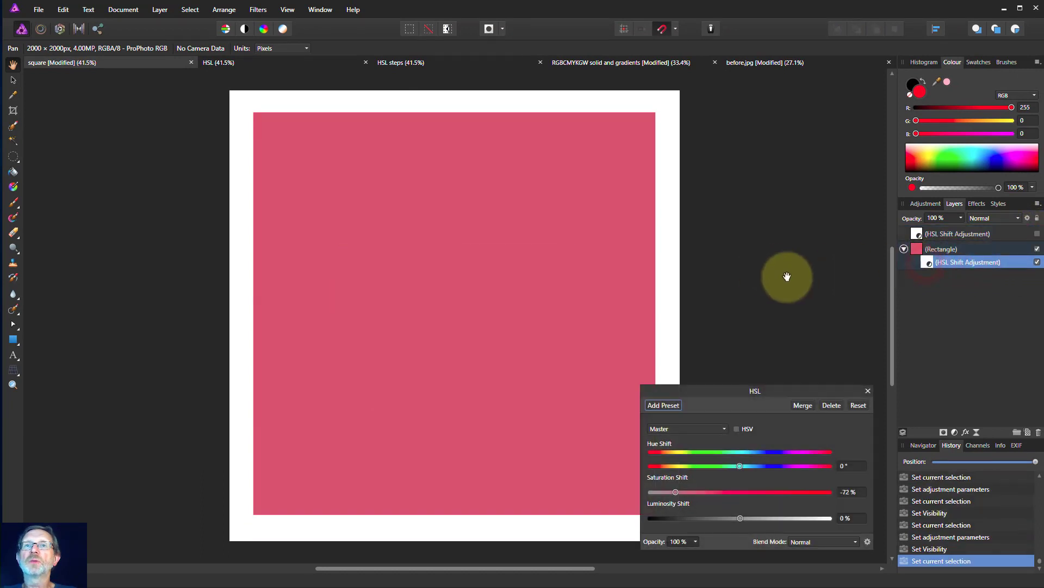
{"action": "left_click_drag", "start_coordinate": [708, 394], "coordinate": [406, 244]}
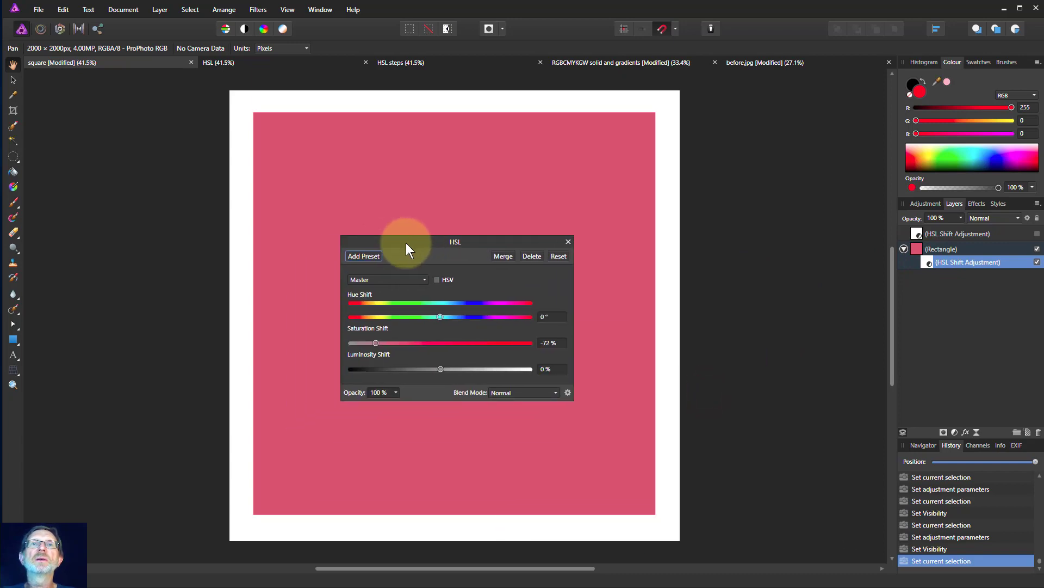
{"action": "left_click", "coordinate": [550, 341]}
{"action": "type", "text": "0"}
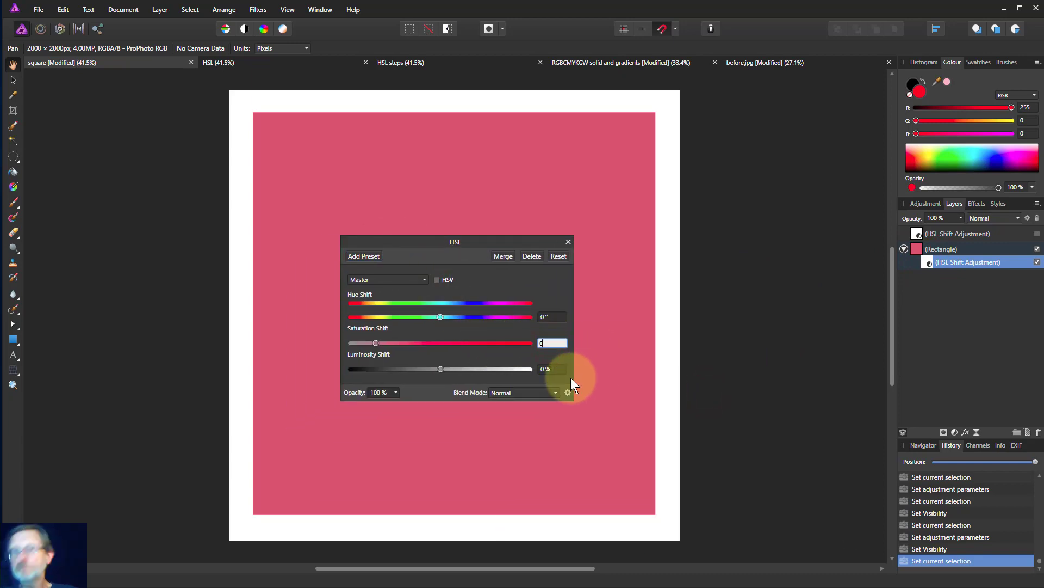
{"action": "key", "text": "Return"}
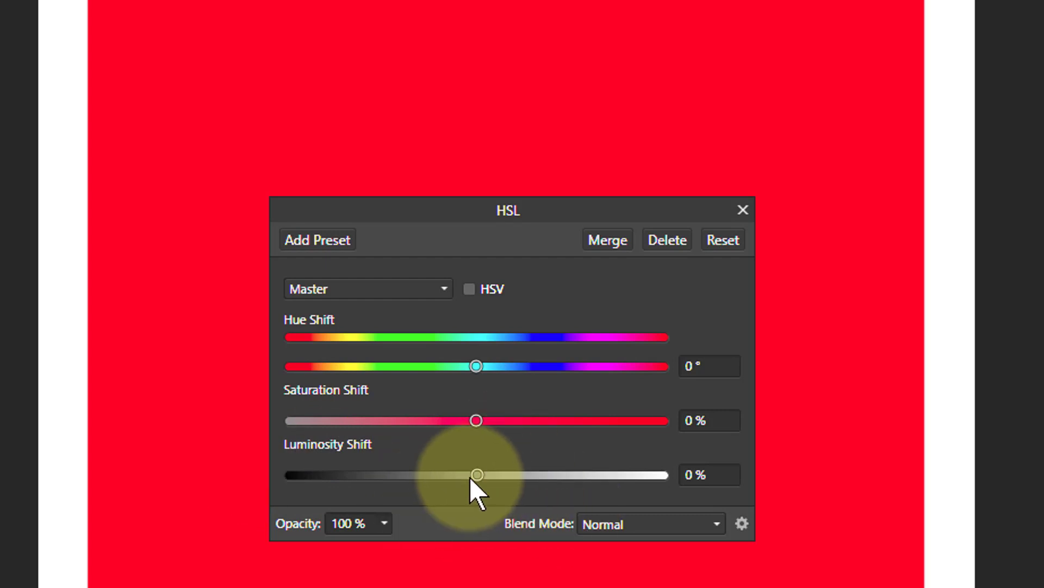
Step: Try the luminosity shift on the rectangle, return it to 0%, and enable HSV mode for the adjustment
{"action": "mouse_move", "coordinate": [477, 473]}
{"action": "left_mouse_down"}
{"action": "mouse_move", "coordinate": [276, 486]}
{"action": "mouse_move", "coordinate": [680, 490]}
{"action": "mouse_move", "coordinate": [589, 476]}
{"action": "mouse_move", "coordinate": [476, 482]}
{"action": "left_mouse_up"}
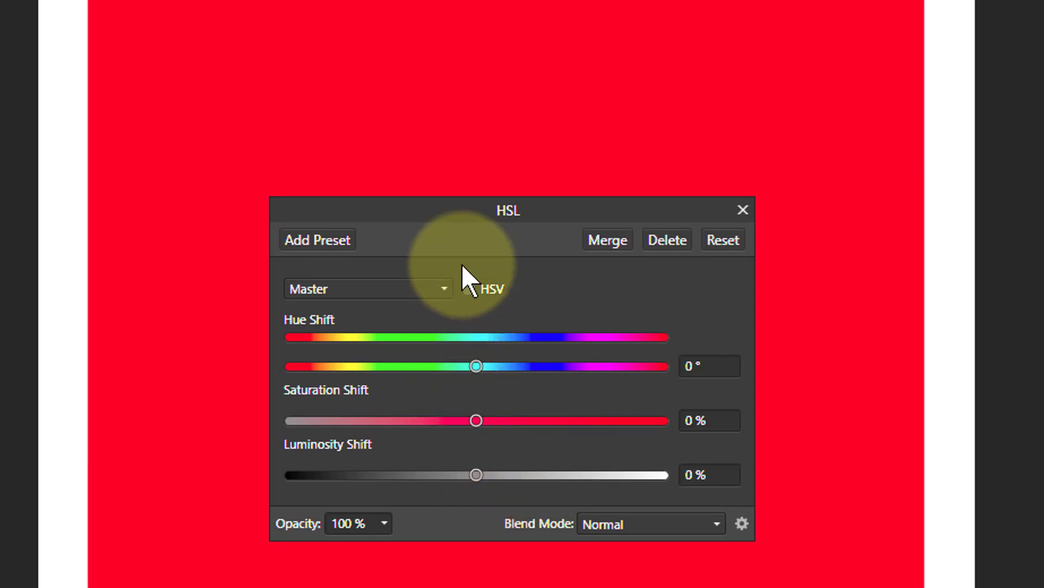
{"action": "left_click", "coordinate": [470, 289]}
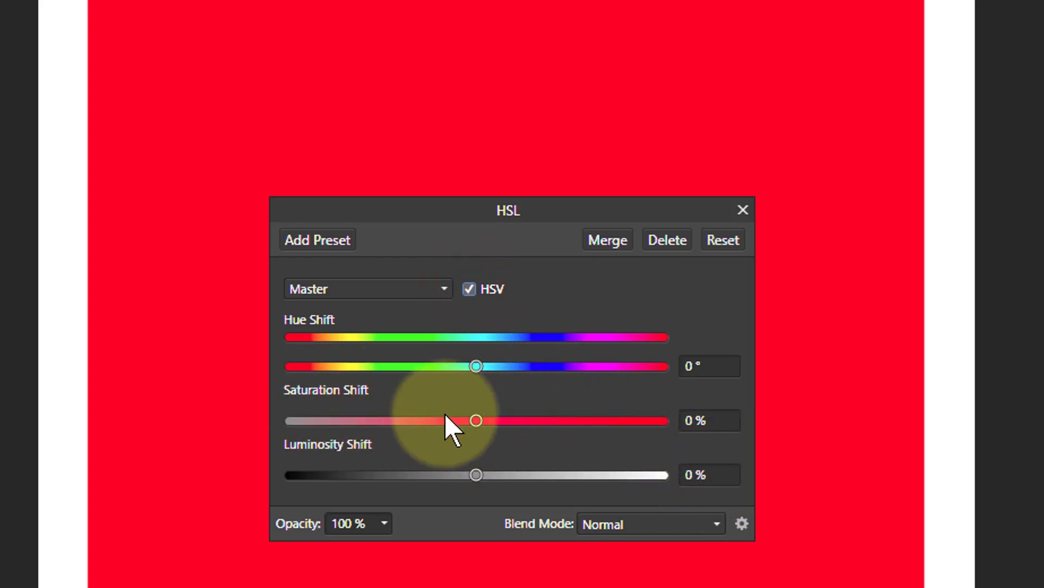
Step: Try the saturation and luminosity shifts in HSV mode, including a saturation of -57%, and return both to 0%
{"action": "mouse_move", "coordinate": [478, 420]}
{"action": "left_mouse_down"}
{"action": "mouse_move", "coordinate": [265, 429]}
{"action": "mouse_move", "coordinate": [655, 435]}
{"action": "mouse_move", "coordinate": [478, 426]}
{"action": "left_mouse_up"}
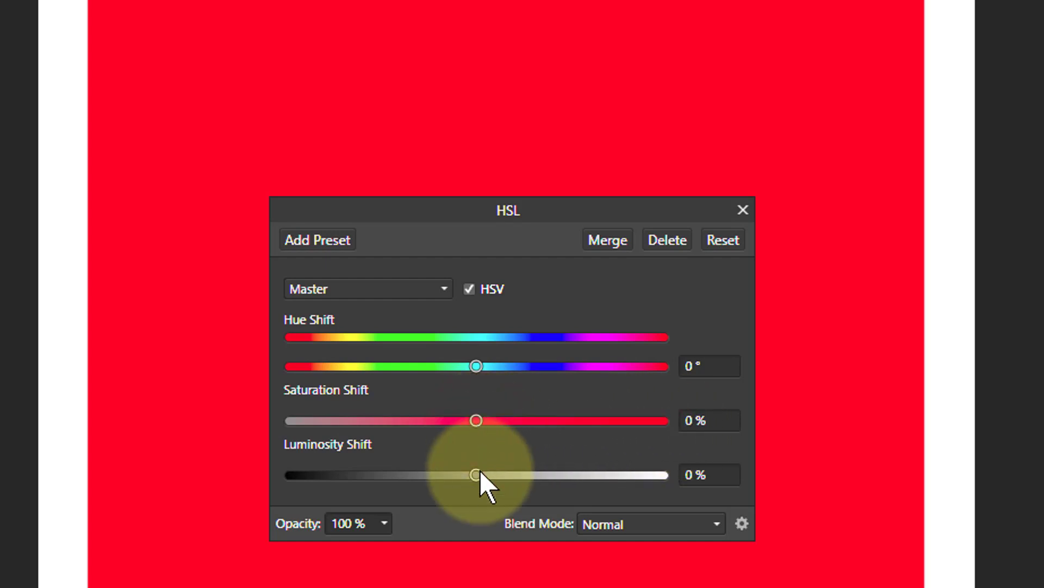
{"action": "mouse_move", "coordinate": [478, 477]}
{"action": "left_mouse_down"}
{"action": "mouse_move", "coordinate": [690, 478]}
{"action": "mouse_move", "coordinate": [258, 486]}
{"action": "mouse_move", "coordinate": [482, 484]}
{"action": "left_mouse_up"}
{"action": "left_click_drag", "start_coordinate": [483, 420], "coordinate": [370, 427]}
{"action": "mouse_move", "coordinate": [482, 475]}
{"action": "left_mouse_down"}
{"action": "mouse_move", "coordinate": [679, 475]}
{"action": "mouse_move", "coordinate": [480, 483]}
{"action": "left_mouse_up"}
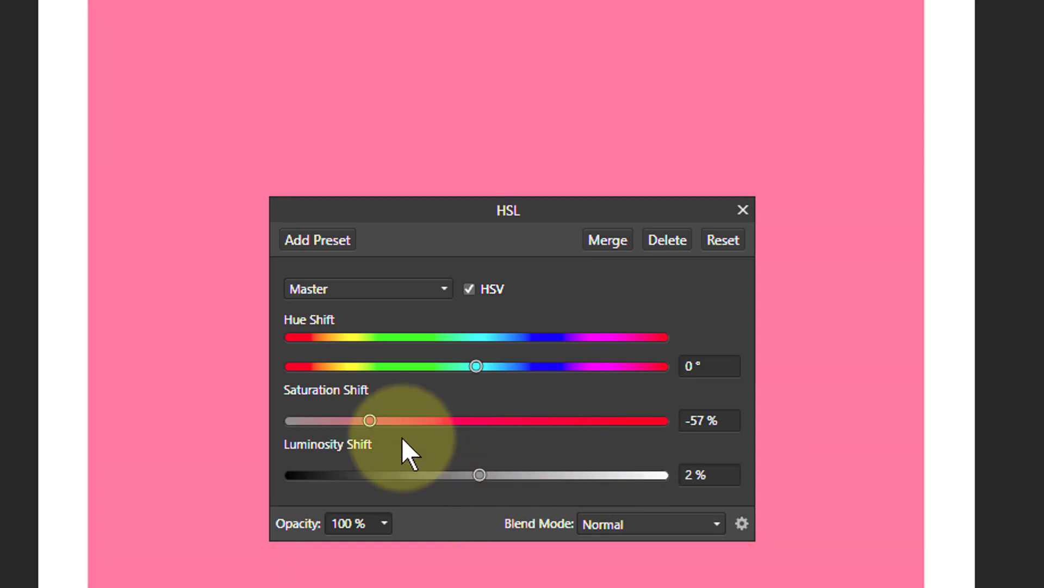
{"action": "left_click_drag", "start_coordinate": [371, 422], "coordinate": [477, 423]}
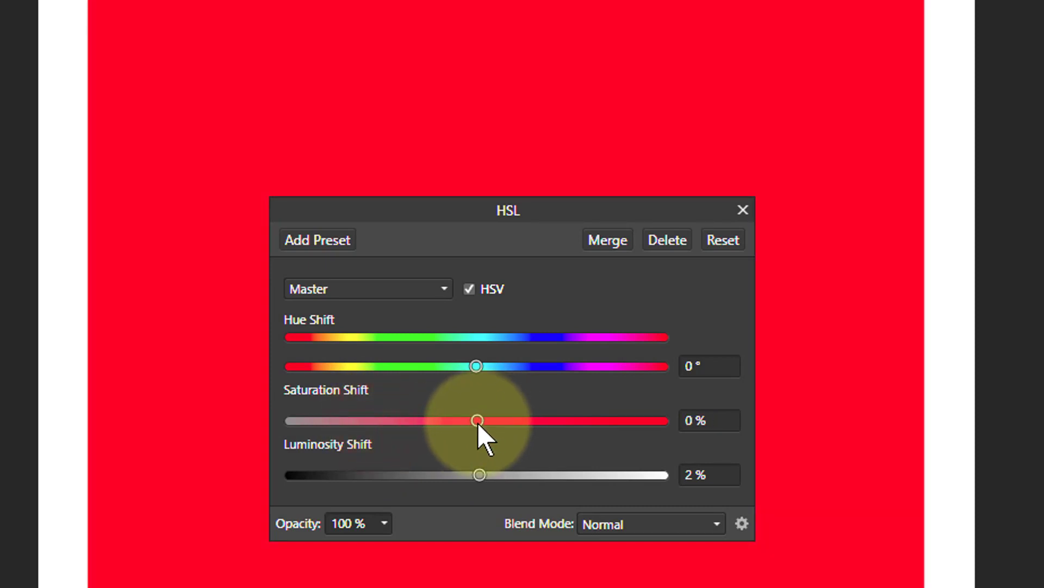
{"action": "mouse_move", "coordinate": [481, 475]}
{"action": "left_mouse_down"}
{"action": "mouse_move", "coordinate": [671, 475]}
{"action": "mouse_move", "coordinate": [479, 488]}
{"action": "left_mouse_up"}
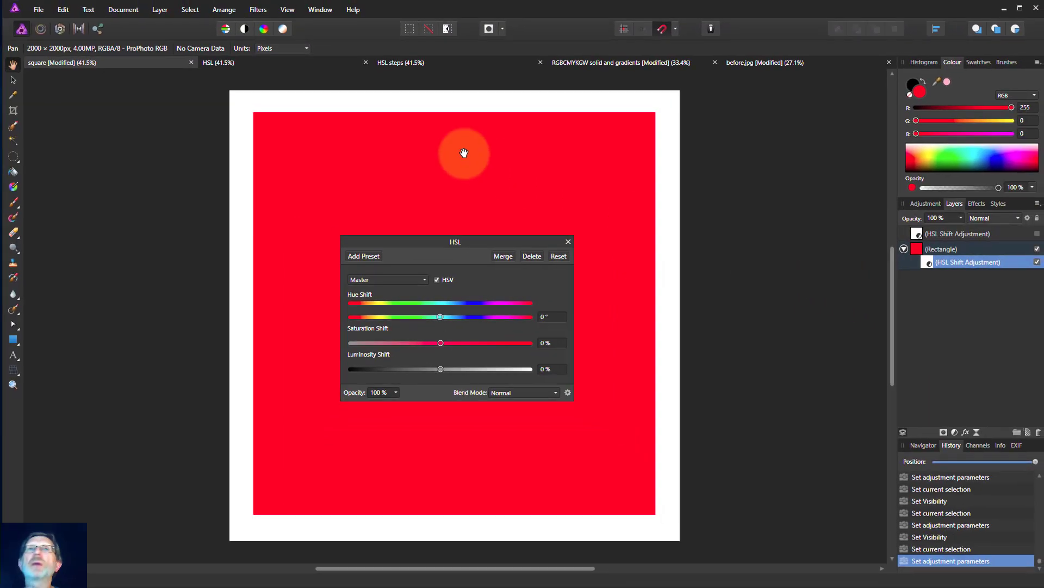
Step: View the HSL gradient chart document and the HSL steps document with its tint, shade and tone swatches
{"action": "left_click", "coordinate": [260, 66]}
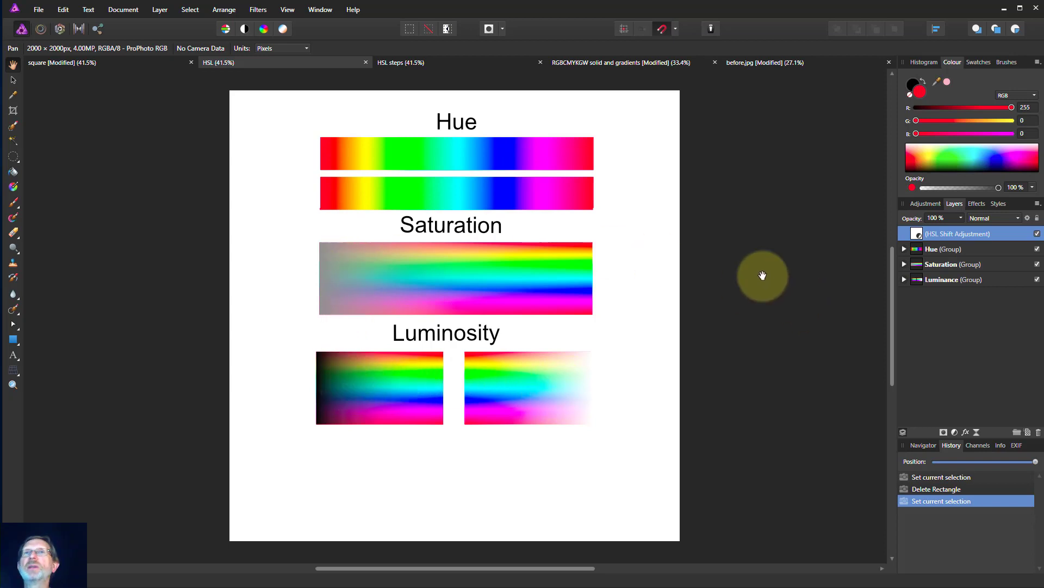
{"action": "left_click", "coordinate": [462, 64]}
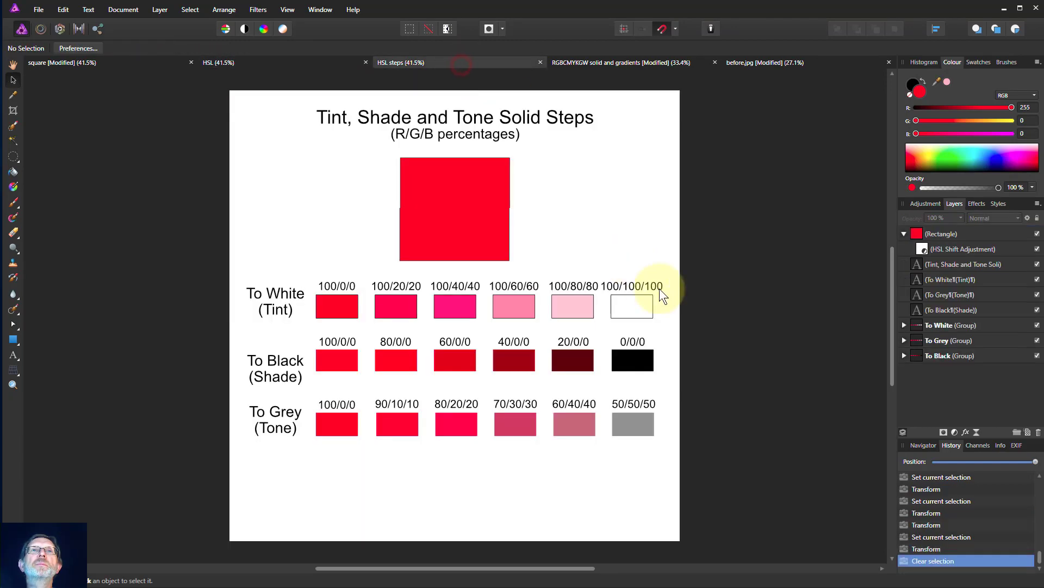
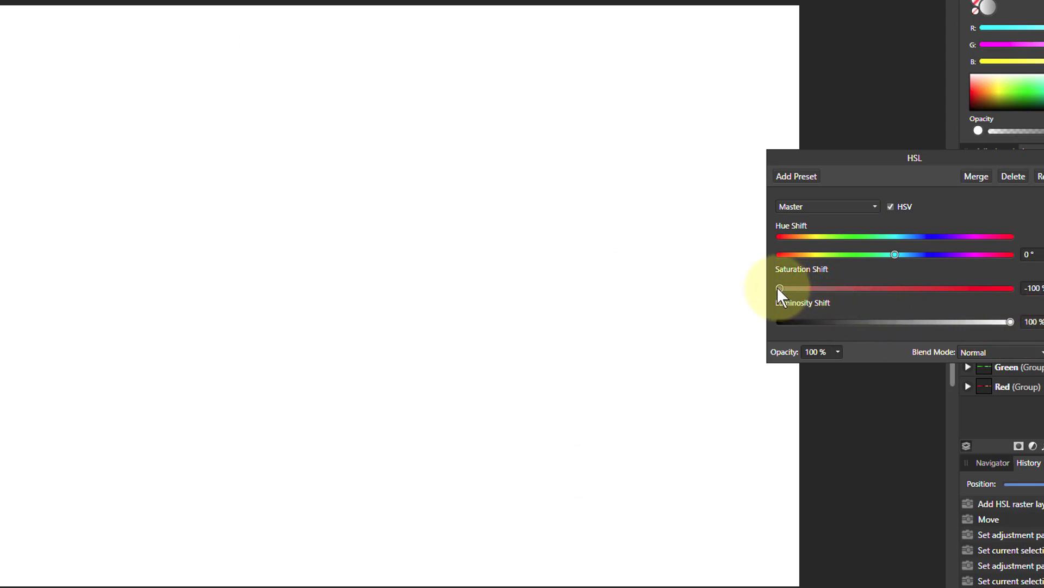
Step: Set the saturation shift to 0% and the luminosity shift to 2% on the solid and gradients chart
{"action": "left_click_drag", "start_coordinate": [780, 287], "coordinate": [896, 293]}
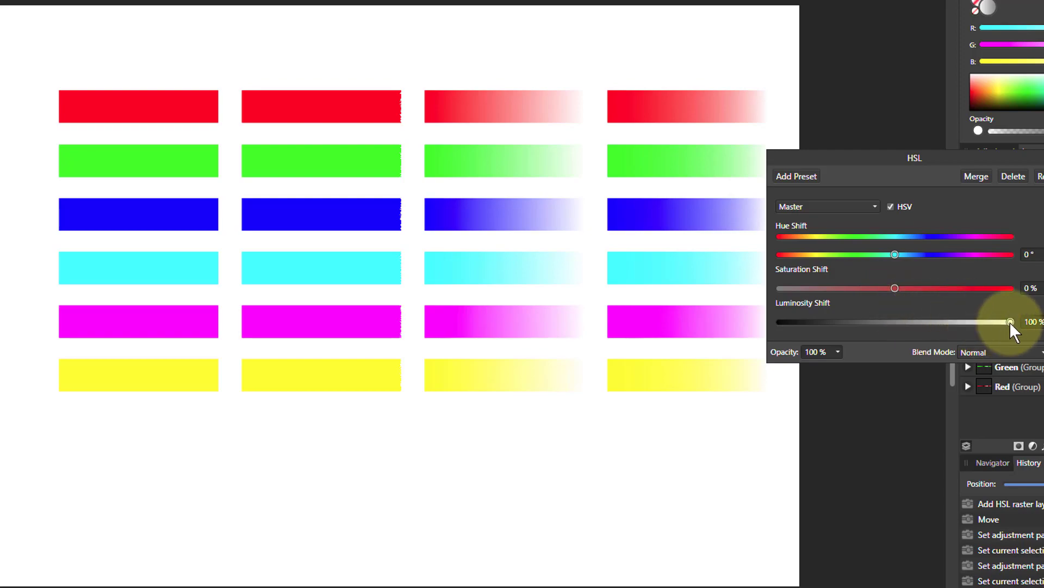
{"action": "left_click_drag", "start_coordinate": [1010, 322], "coordinate": [896, 324]}
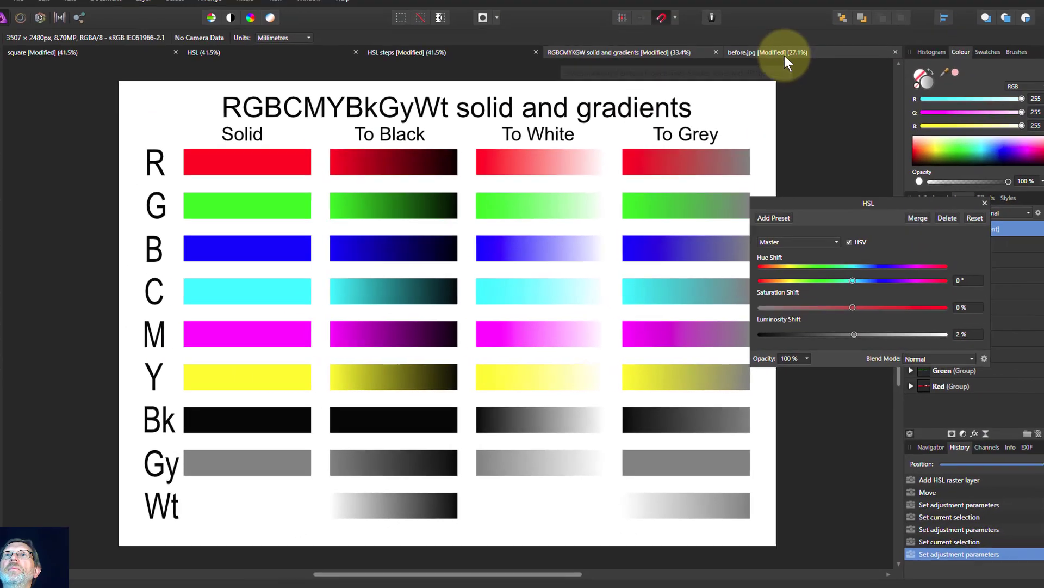
Step: Switch to the before.jpg street market photo and add an HSL adjustment to its Background layer
{"action": "left_click", "coordinate": [786, 60]}
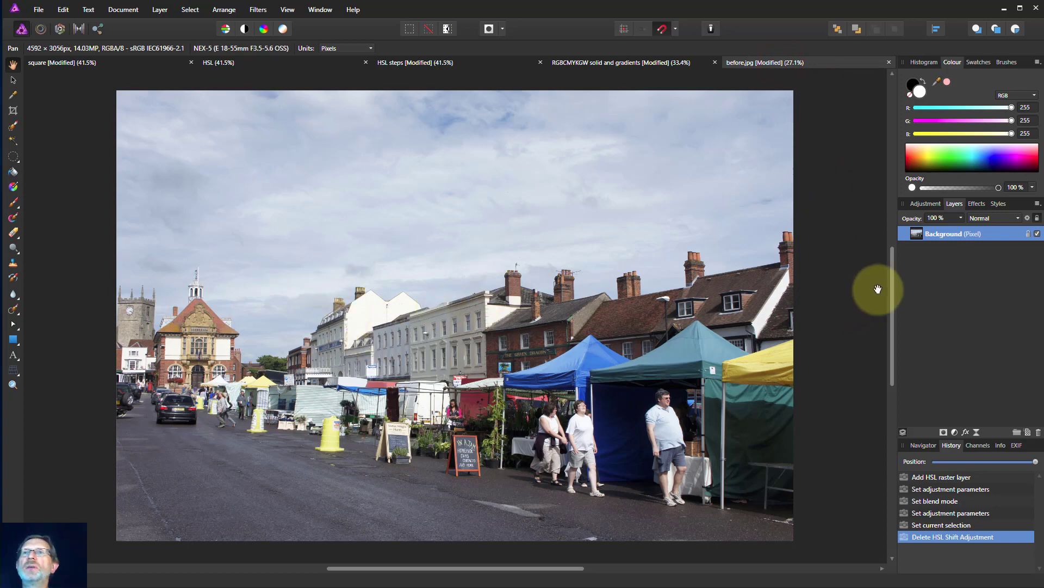
{"action": "left_click", "coordinate": [955, 432]}
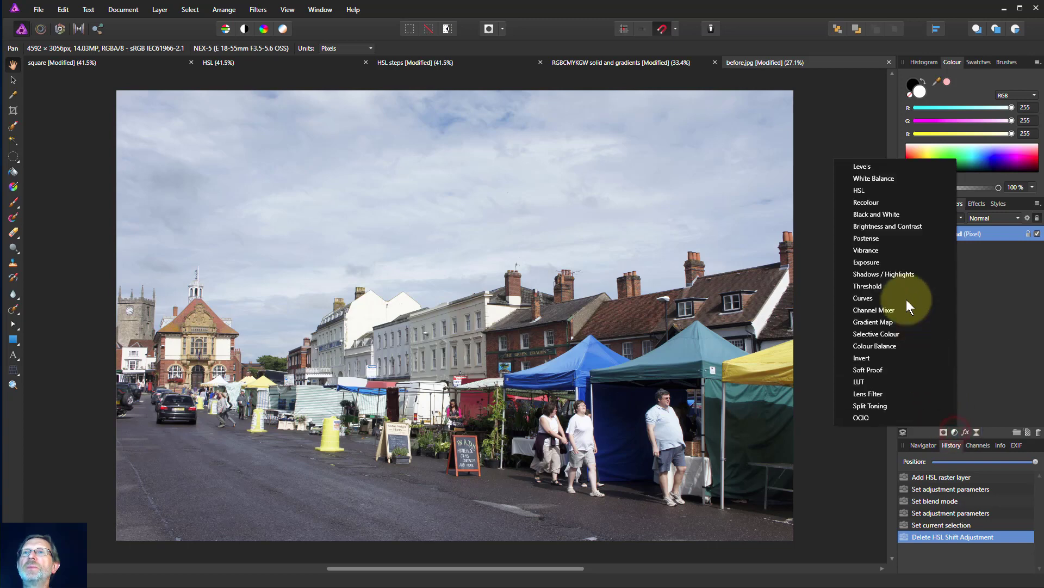
{"action": "left_click", "coordinate": [859, 190]}
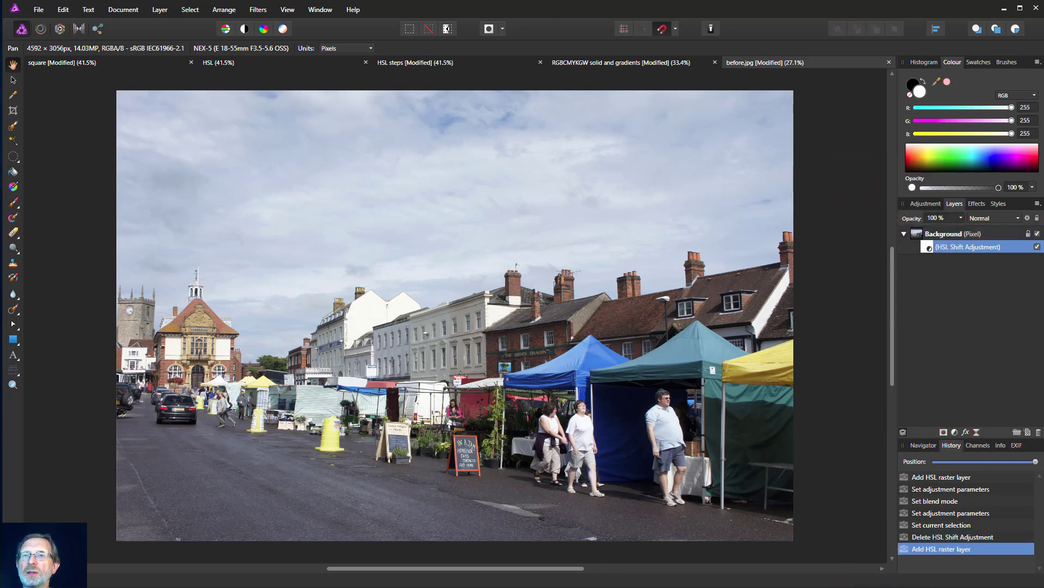
Step: Move the HSL dialog over the sky, try hue shifts of 9.3° and 64° on the photo, and return the hue shift to 0°
{"action": "left_click_drag", "start_coordinate": [466, 179], "coordinate": [323, 119]}
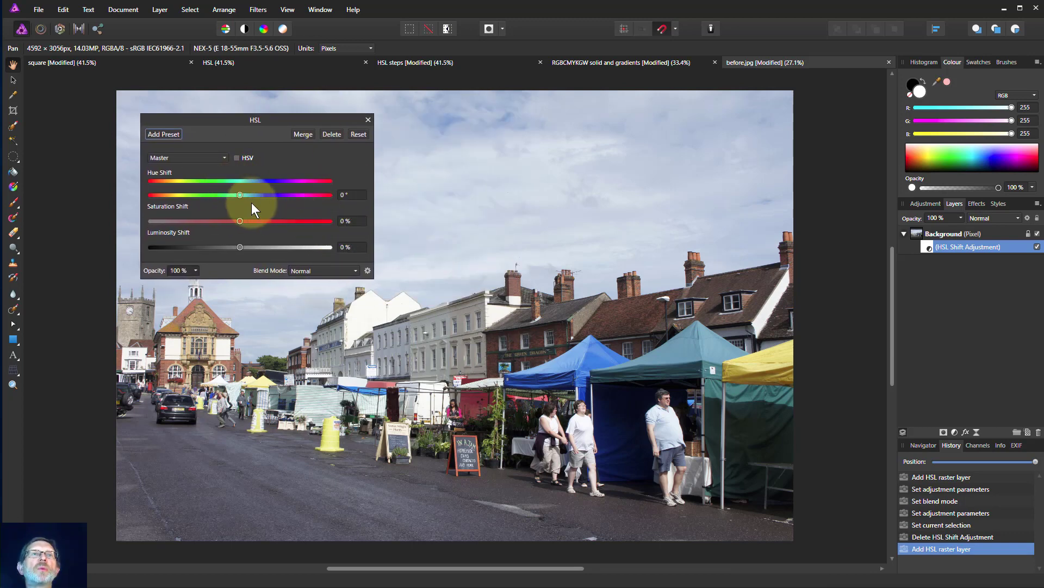
{"action": "mouse_move", "coordinate": [240, 194]}
{"action": "left_mouse_down"}
{"action": "mouse_move", "coordinate": [315, 195]}
{"action": "mouse_move", "coordinate": [168, 197]}
{"action": "mouse_move", "coordinate": [260, 198]}
{"action": "mouse_move", "coordinate": [244, 200]}
{"action": "left_mouse_up"}
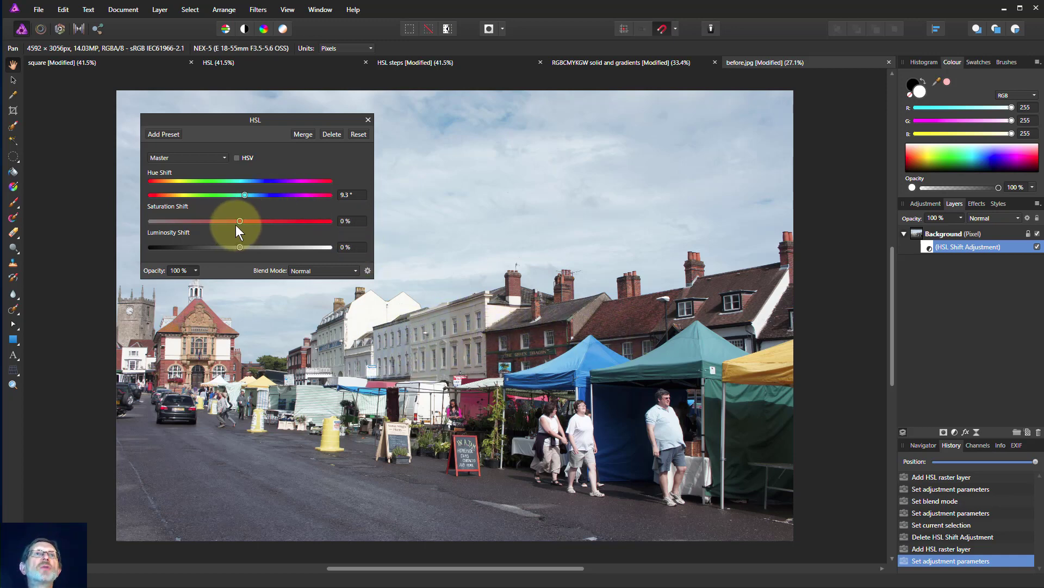
{"action": "left_click_drag", "start_coordinate": [245, 194], "coordinate": [271, 197]}
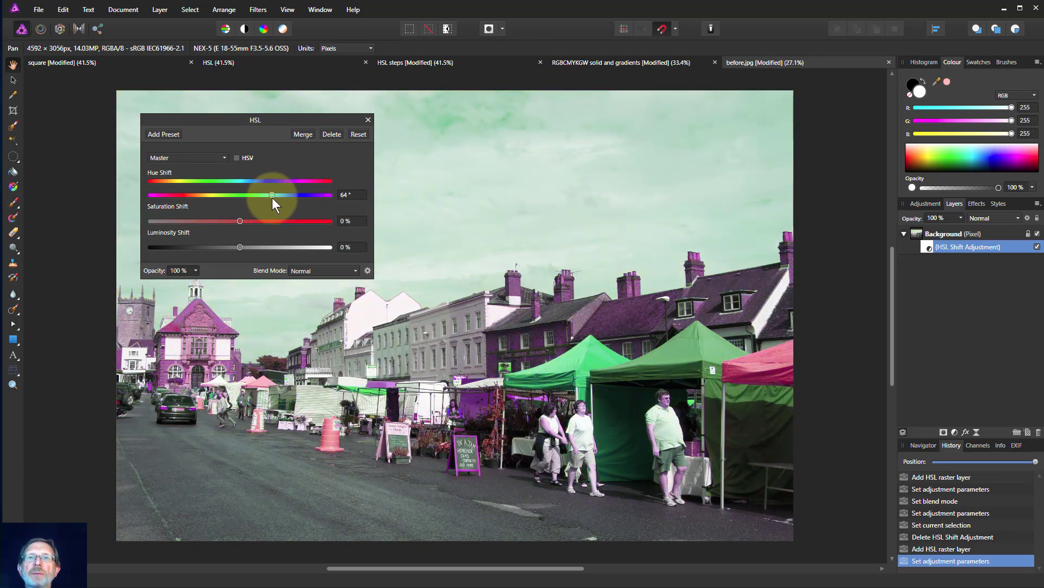
{"action": "left_click_drag", "start_coordinate": [272, 198], "coordinate": [236, 198]}
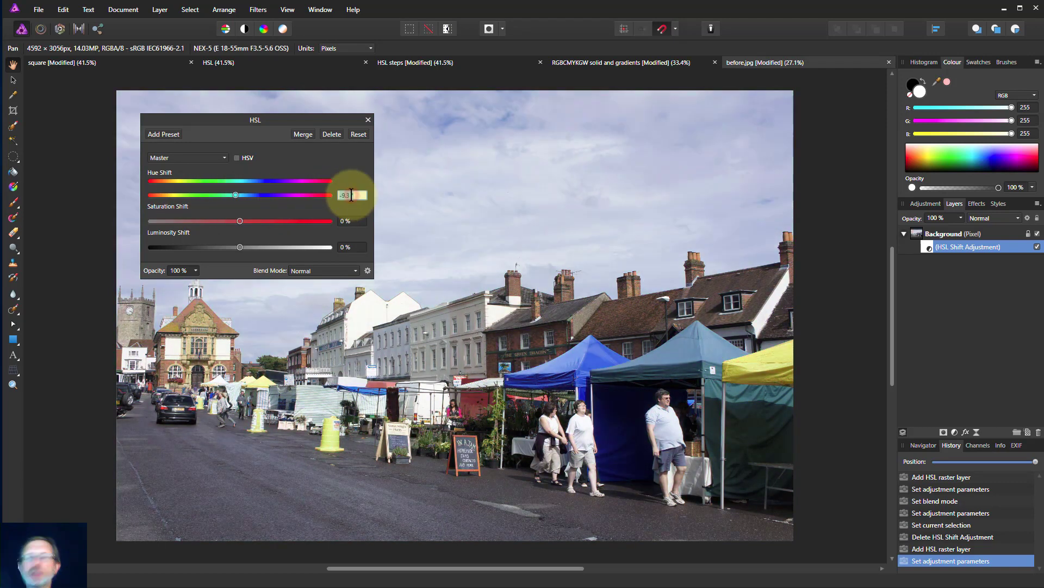
{"action": "type", "text": "0"}
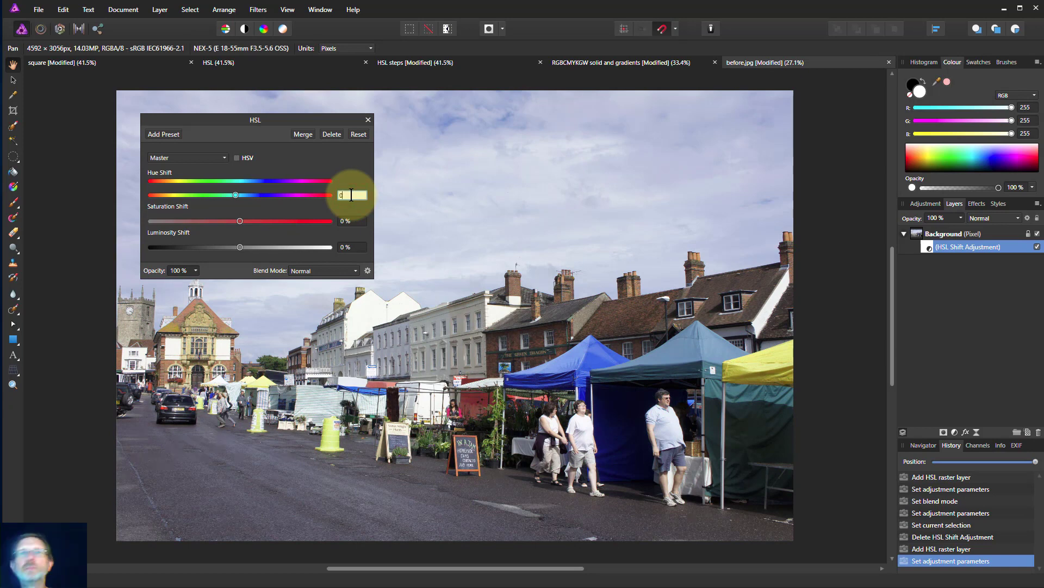
{"action": "key", "text": "Return"}
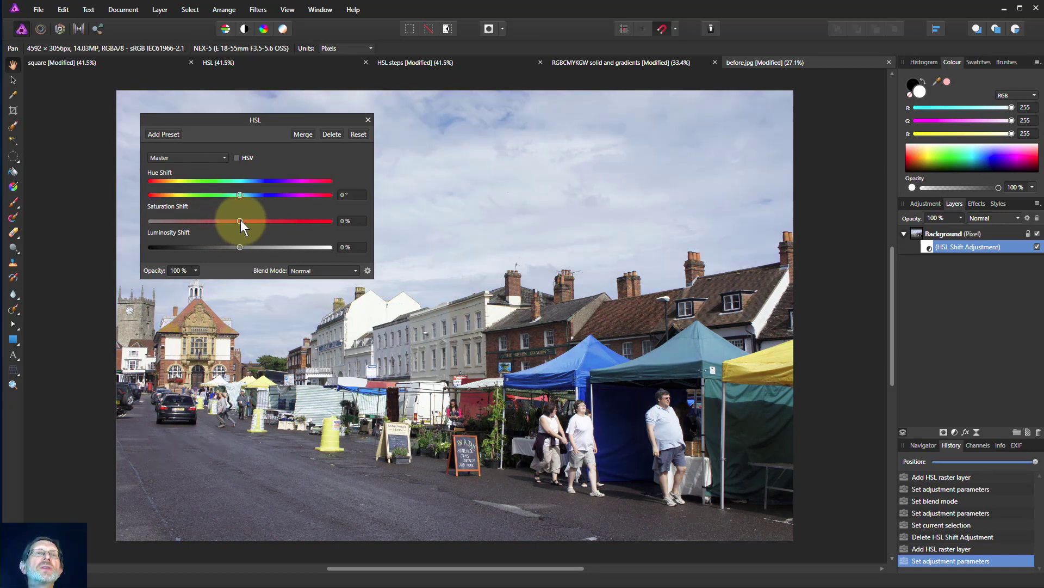
Step: Try saturation shifts of -41% and -100% and a luminosity shift of -56% on the photo, and return both to 0%
{"action": "left_click_drag", "start_coordinate": [240, 220], "coordinate": [202, 223]}
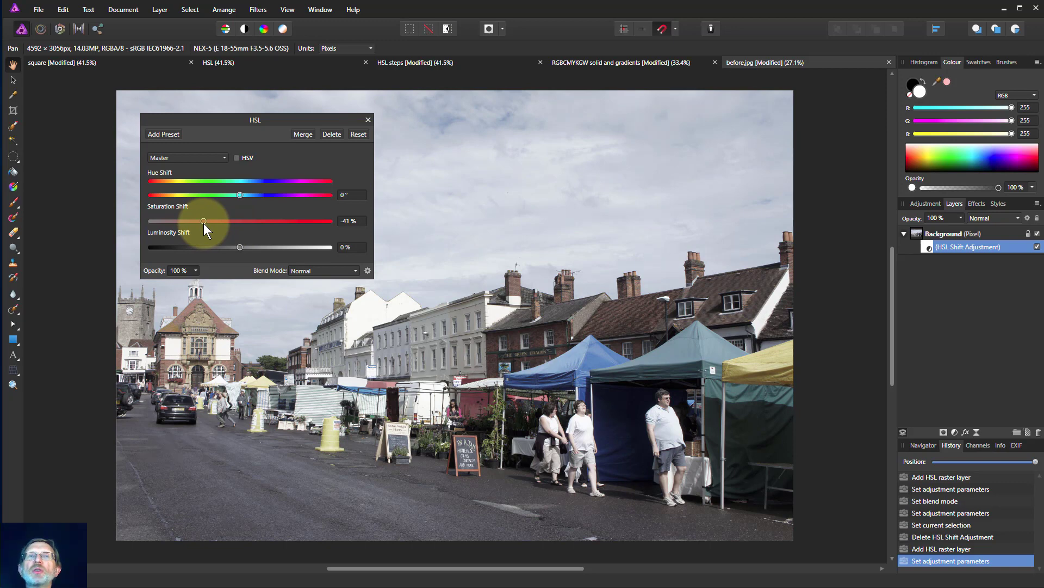
{"action": "left_click_drag", "start_coordinate": [203, 223], "coordinate": [149, 223]}
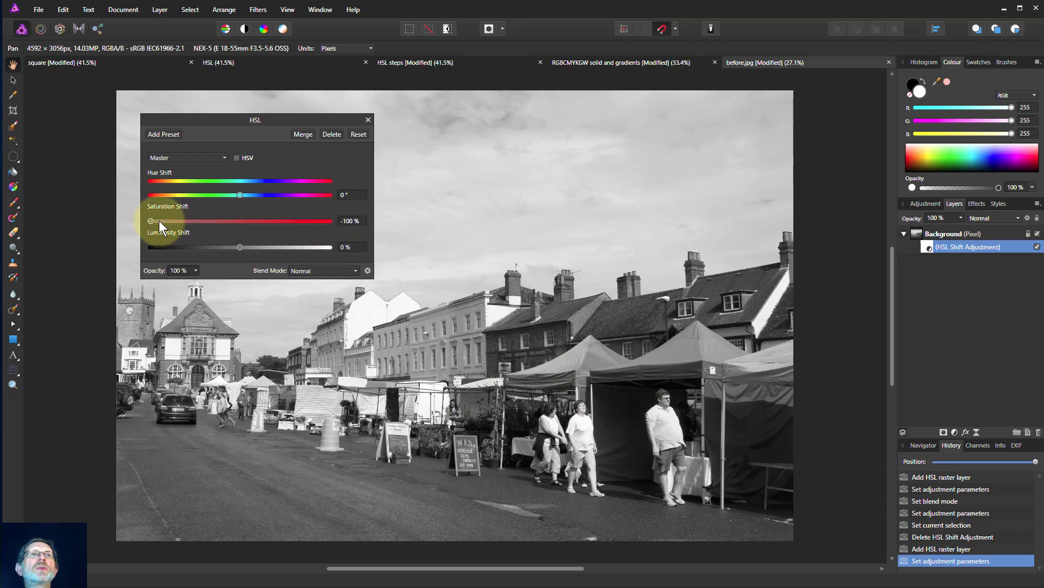
{"action": "left_click_drag", "start_coordinate": [150, 220], "coordinate": [190, 247]}
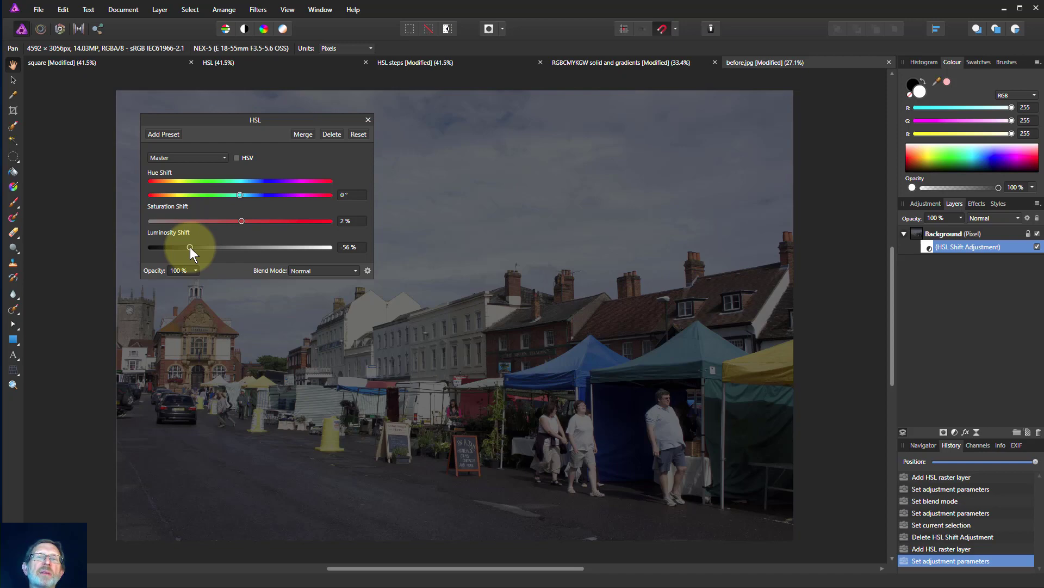
{"action": "left_click_drag", "start_coordinate": [191, 247], "coordinate": [243, 247]}
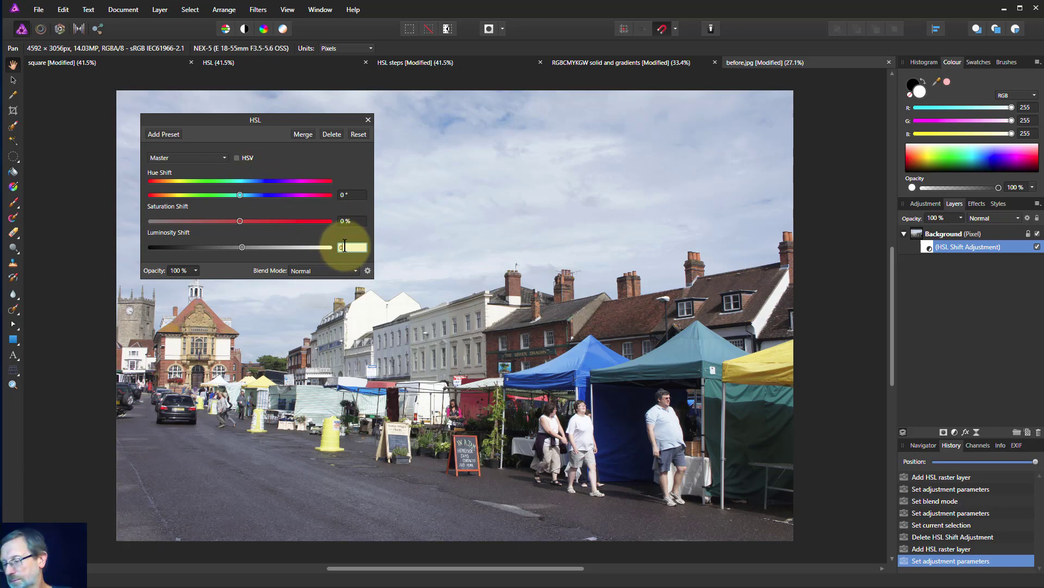
{"action": "key", "text": "Return"}
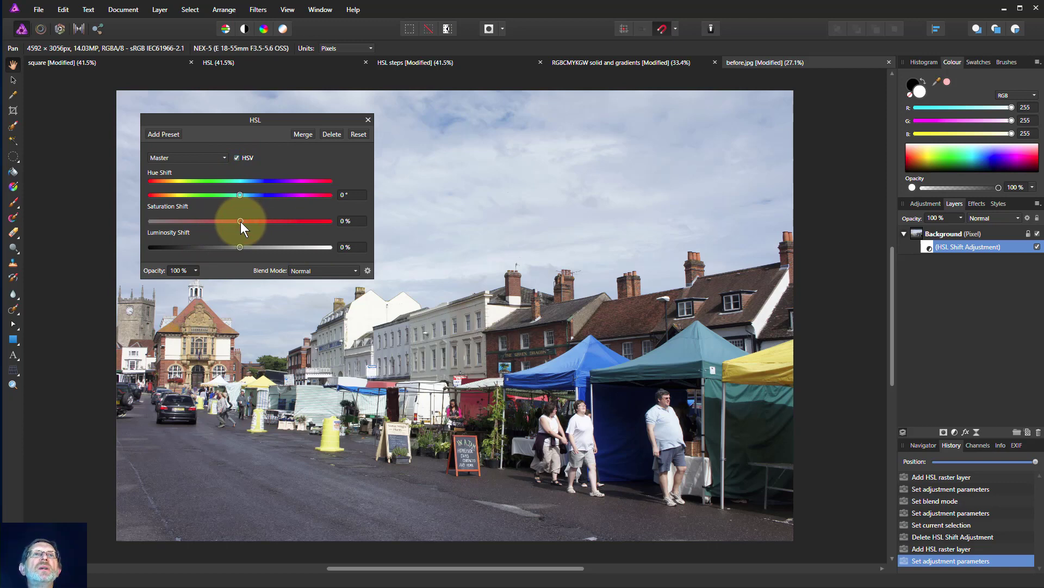
Step: Enable HSV, reduce the saturation shift to -100%, and compare the greyscale photo with HSV off and on, leaving it on
{"action": "left_click_drag", "start_coordinate": [240, 221], "coordinate": [135, 232]}
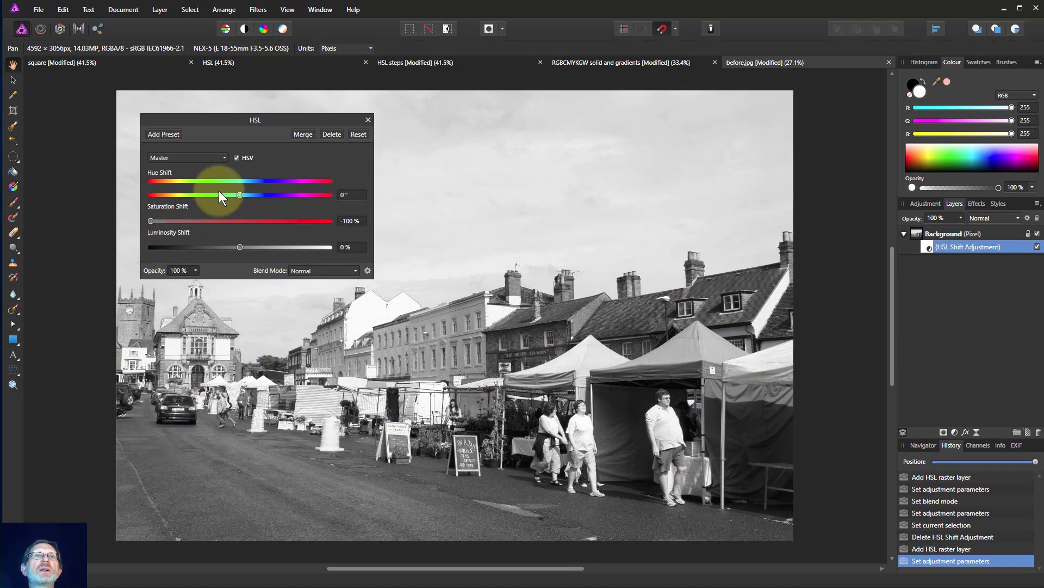
{"action": "left_click", "coordinate": [237, 158]}
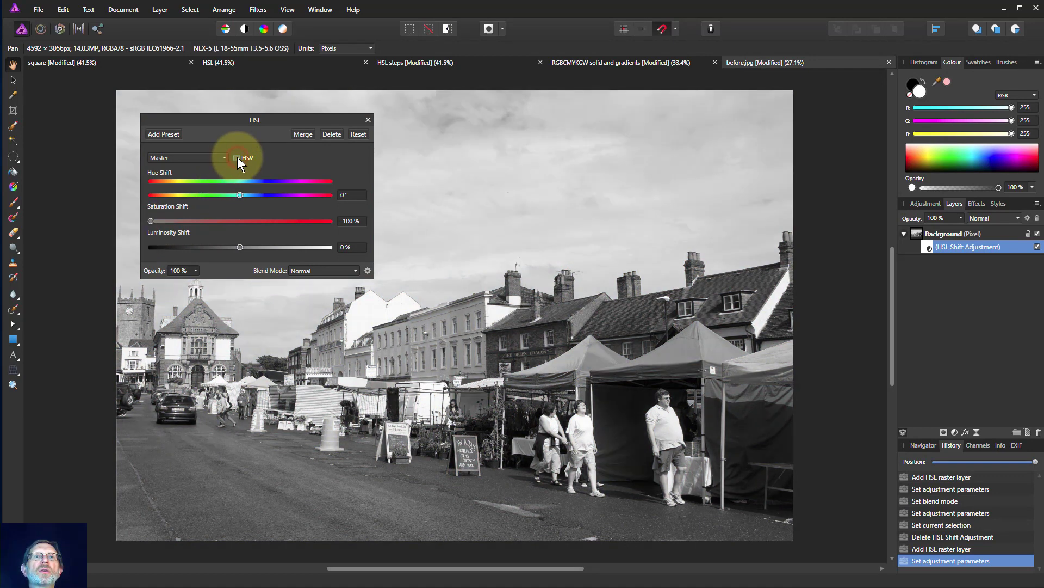
{"action": "left_click", "coordinate": [237, 158]}
{"action": "left_click", "coordinate": [237, 158]}
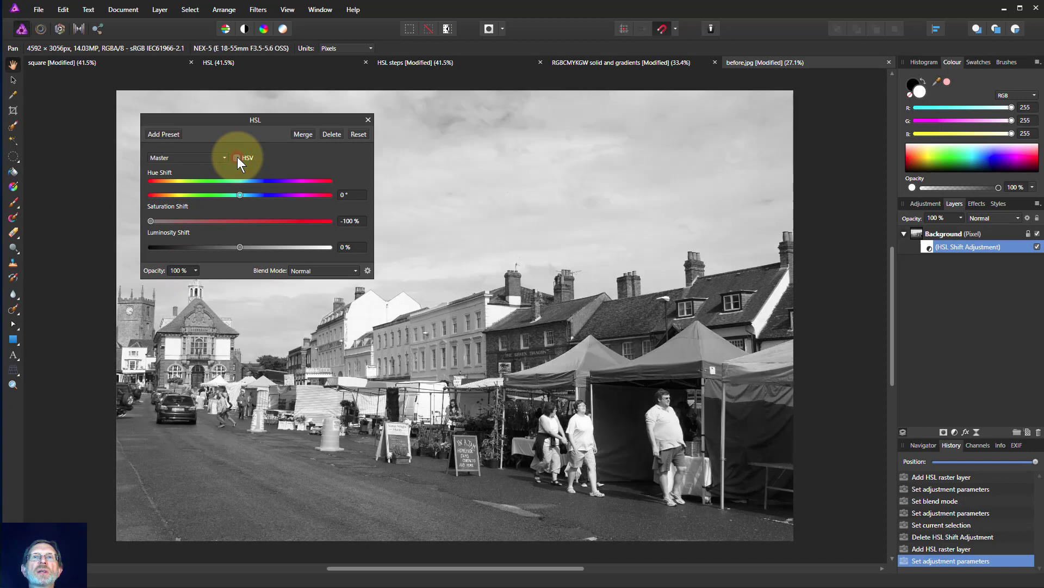
{"action": "left_click", "coordinate": [237, 158]}
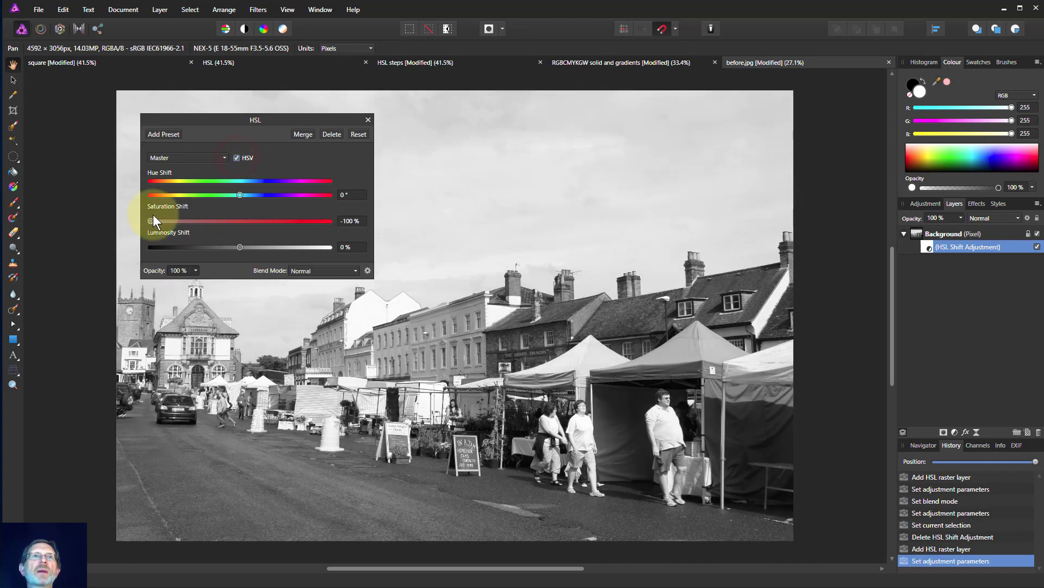
Step: Restore the saturation shift to -1% and raise the luminosity shift to 59% in HSV mode
{"action": "left_click_drag", "start_coordinate": [151, 221], "coordinate": [239, 229]}
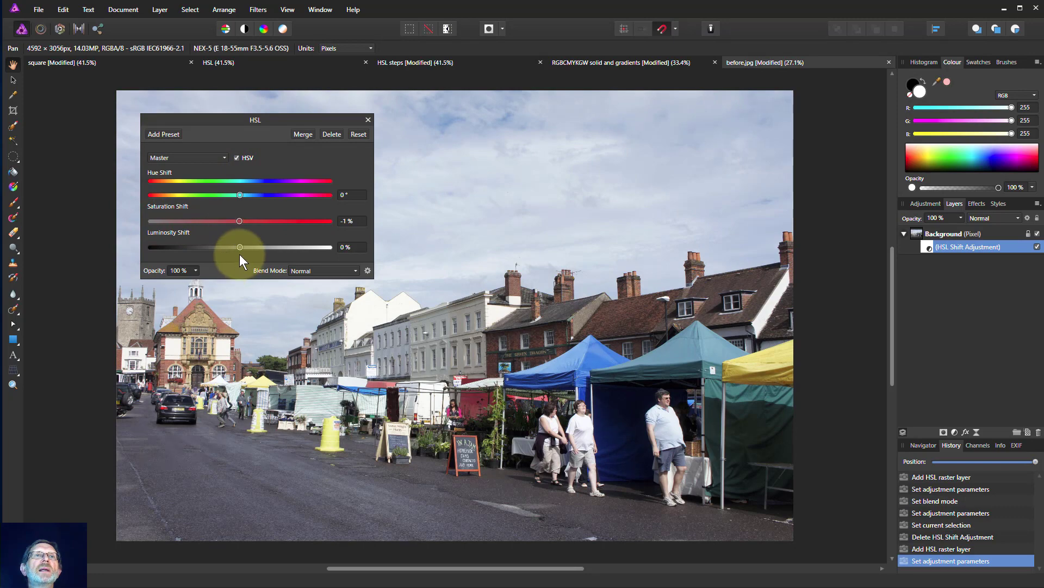
{"action": "left_click_drag", "start_coordinate": [237, 247], "coordinate": [292, 263]}
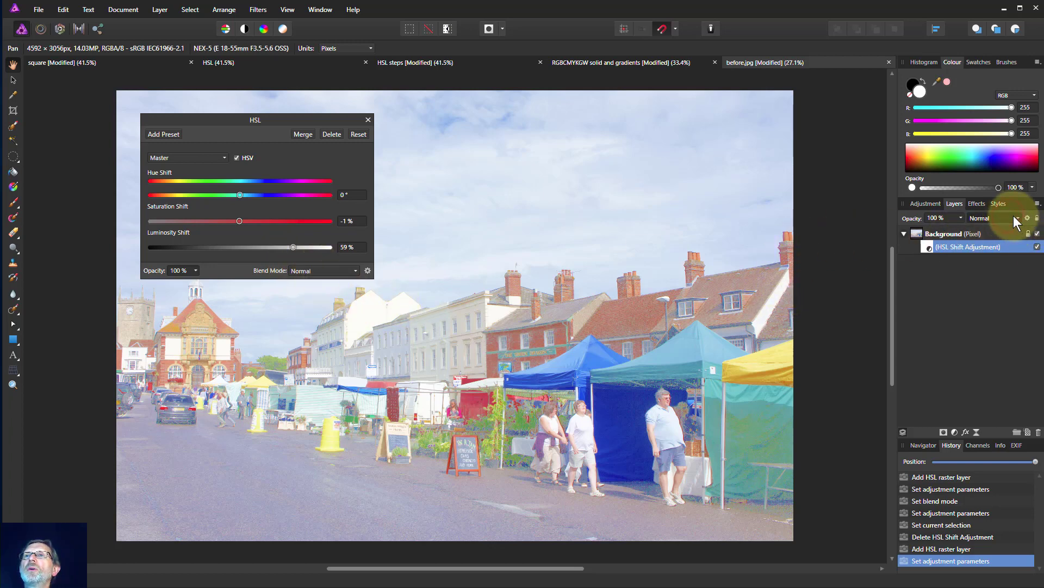
Step: Set the HSL adjustment layer's blend mode to Multiply and compare the photo with the adjustment hidden and shown
{"action": "left_click", "coordinate": [983, 220]}
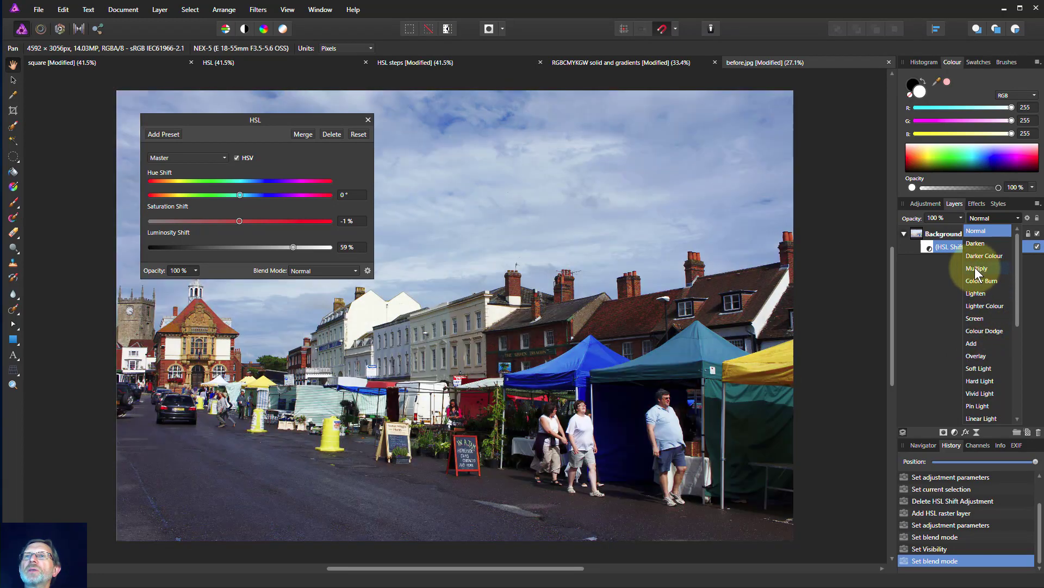
{"action": "left_click", "coordinate": [976, 268]}
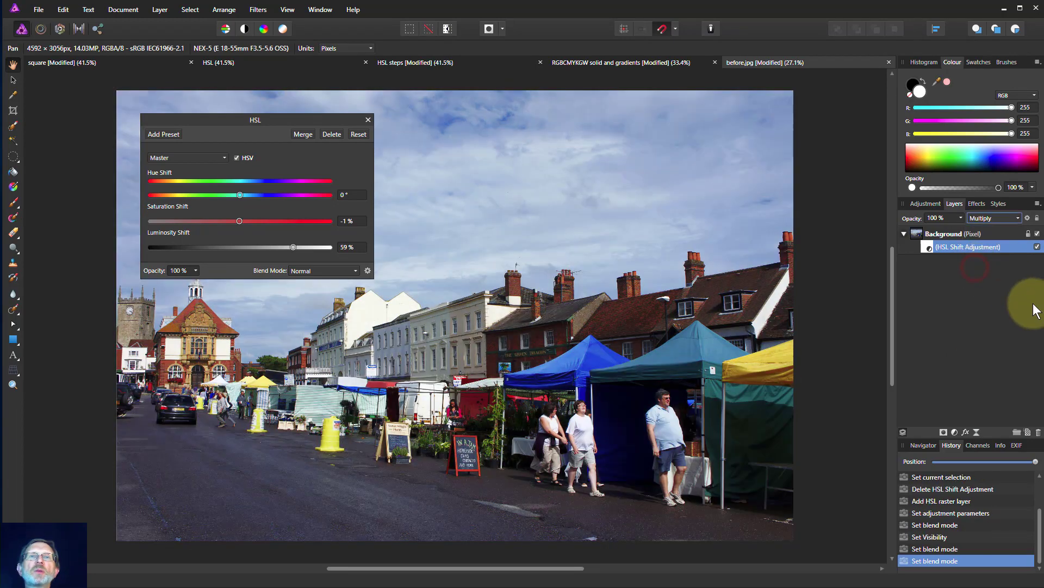
{"action": "left_click", "coordinate": [1038, 247]}
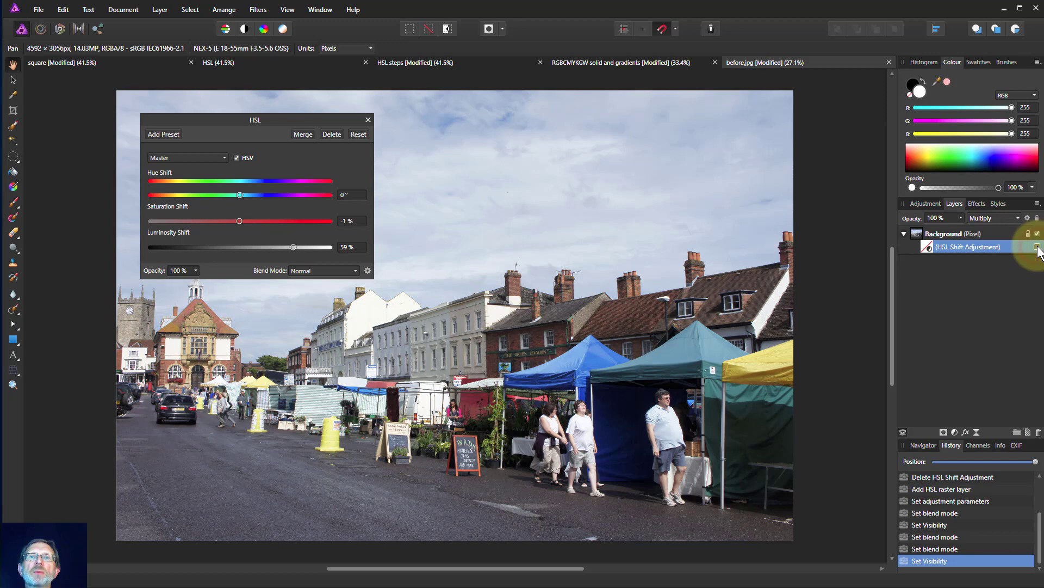
{"action": "left_click", "coordinate": [1038, 248]}
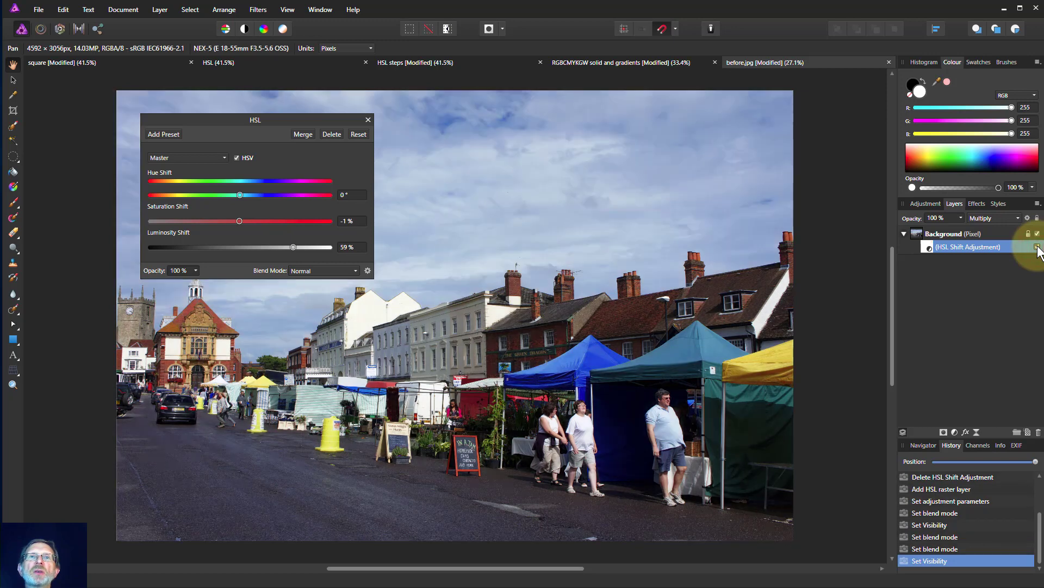